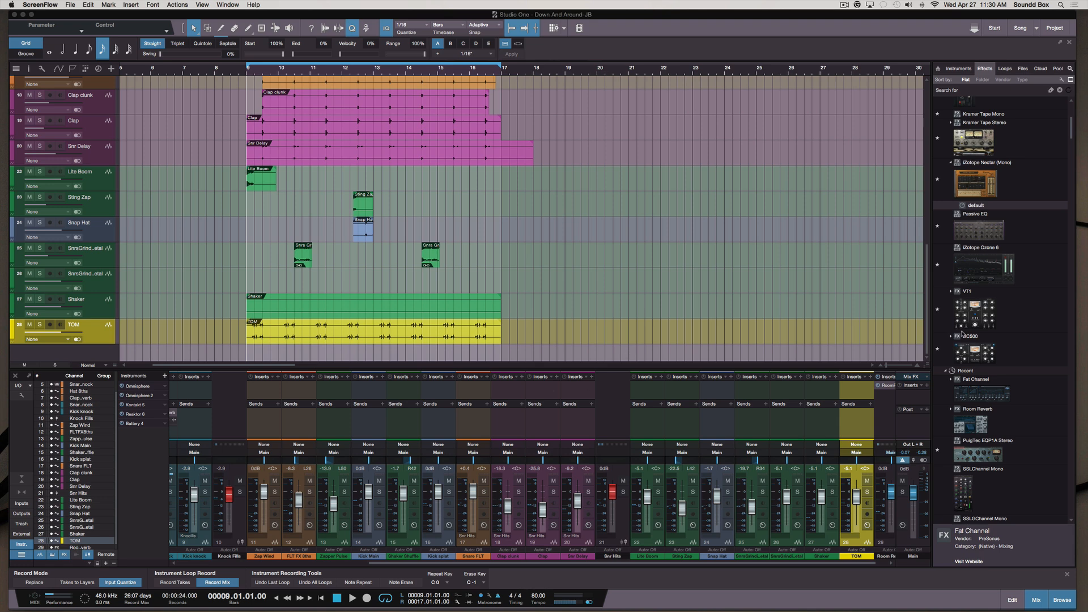
- Add Fat Channel as an insert on the TOM channel and play the looped section of the song
click(985, 392)
drag(984, 393, 515, 333)
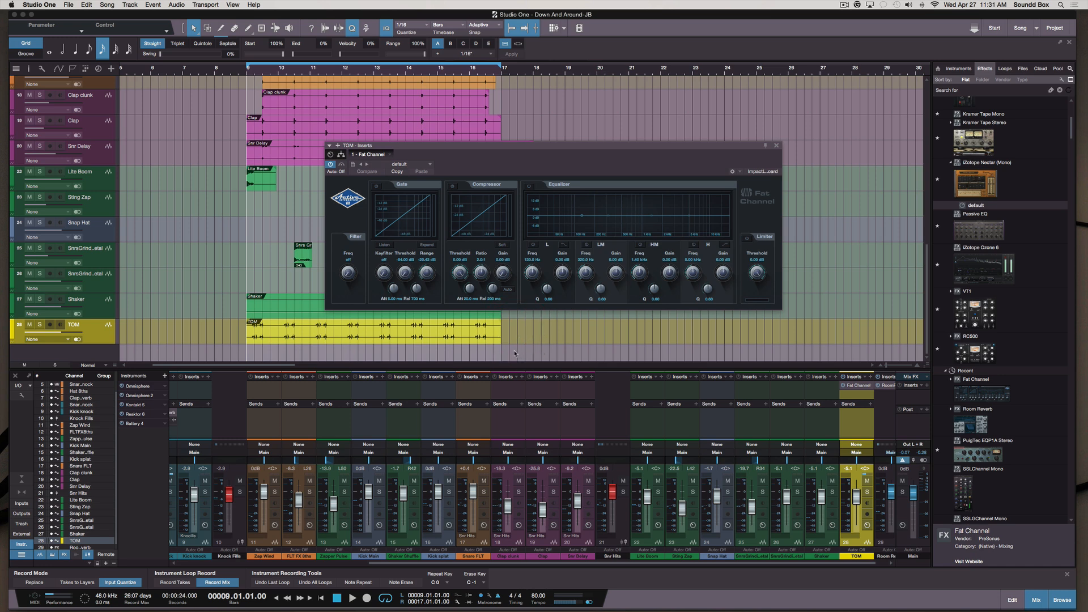
key(space)
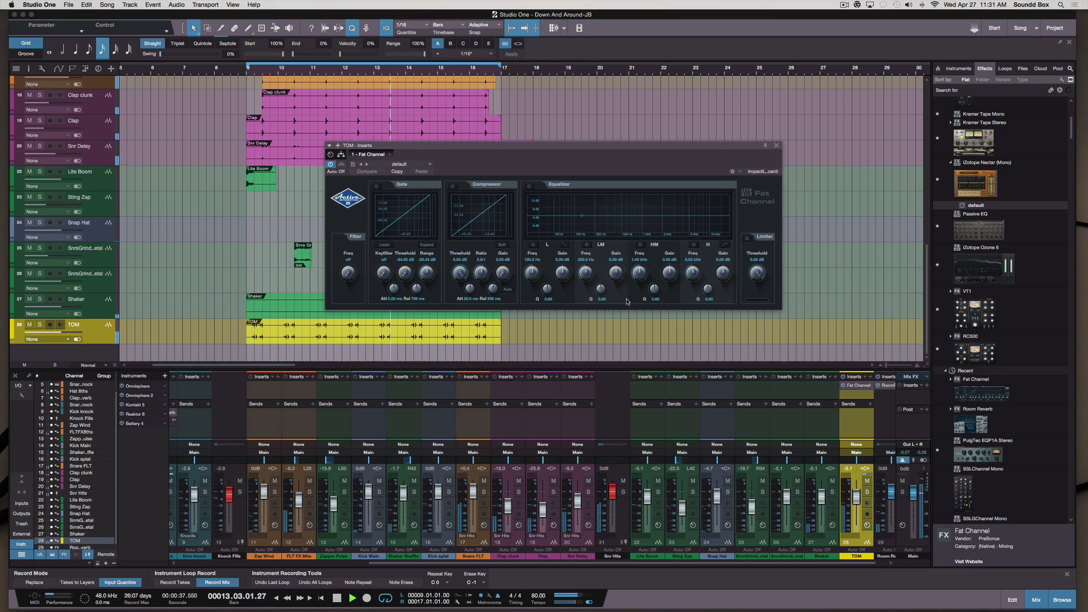
key(space)
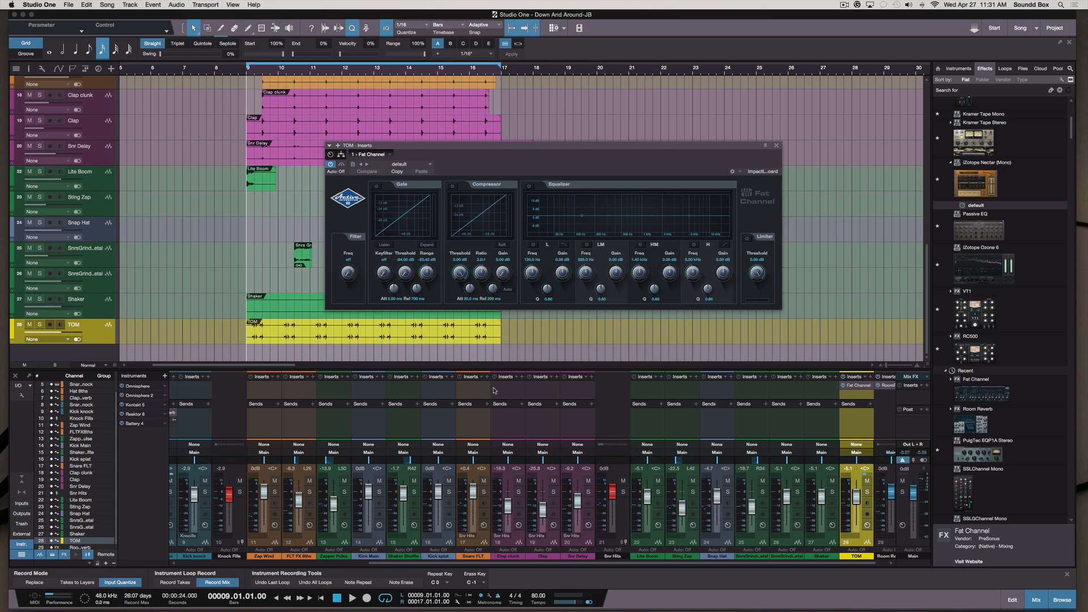
- Look through the insert racks of the drum channels from Zap Wind to Snr Delay
click(511, 391)
click(546, 395)
click(576, 392)
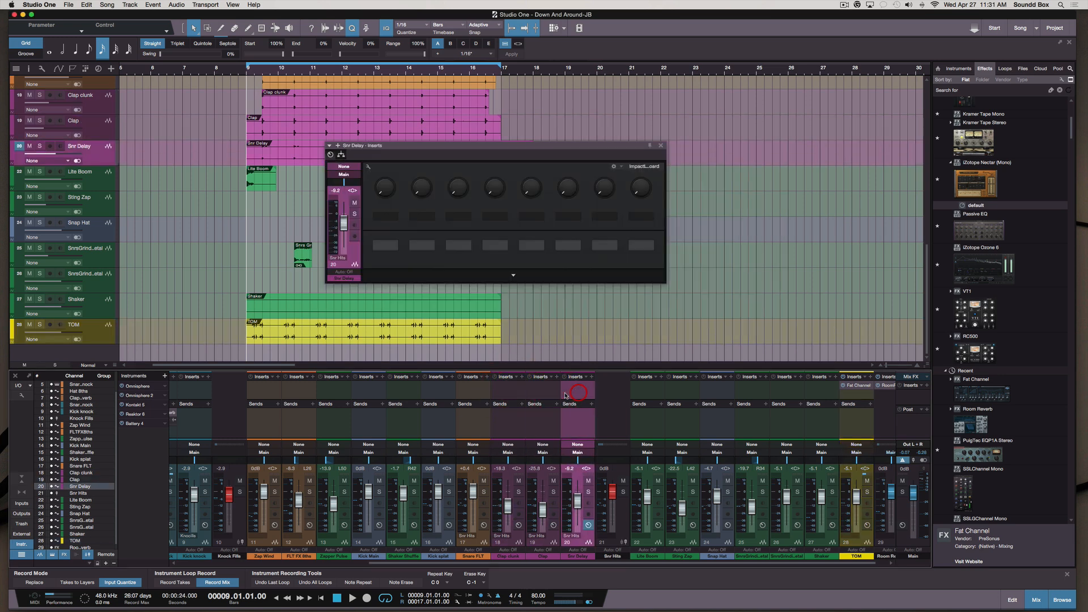
click(468, 392)
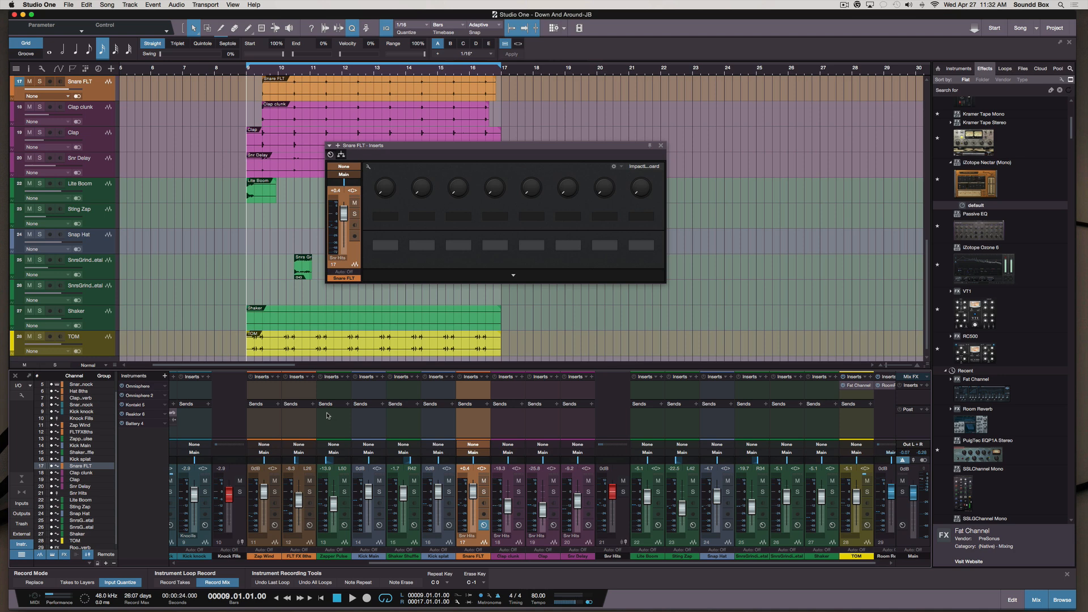
click(255, 395)
click(295, 392)
click(330, 393)
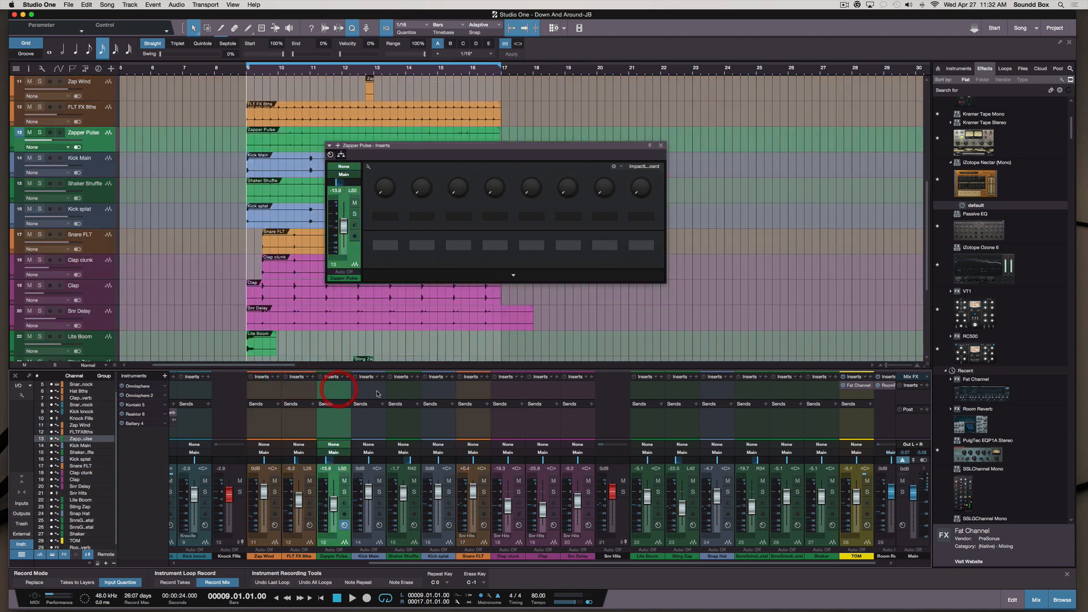
click(377, 391)
click(401, 391)
click(437, 392)
click(471, 391)
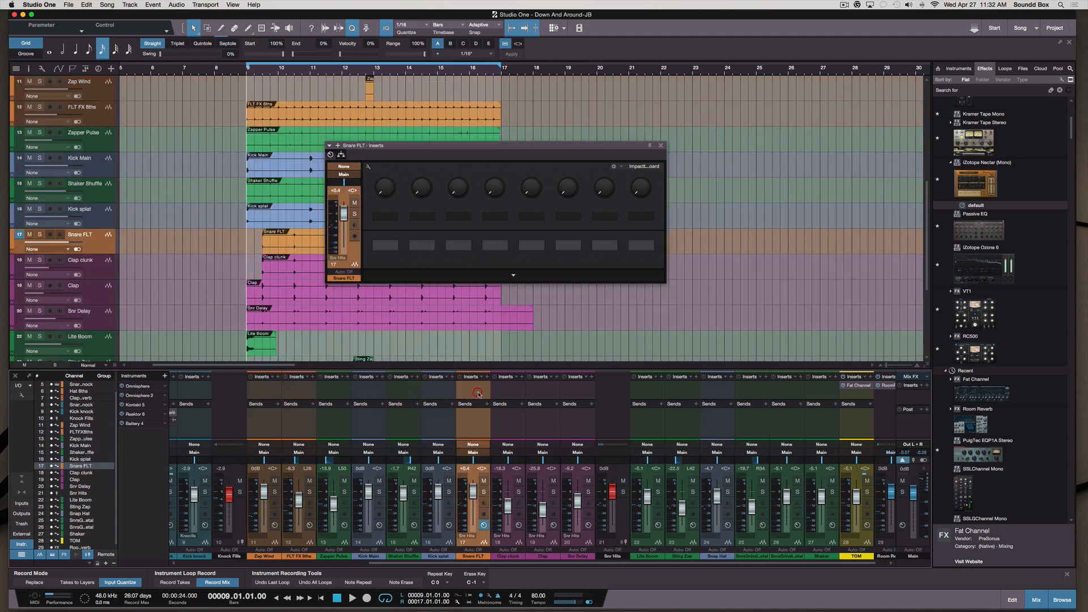
click(513, 393)
click(547, 394)
click(574, 394)
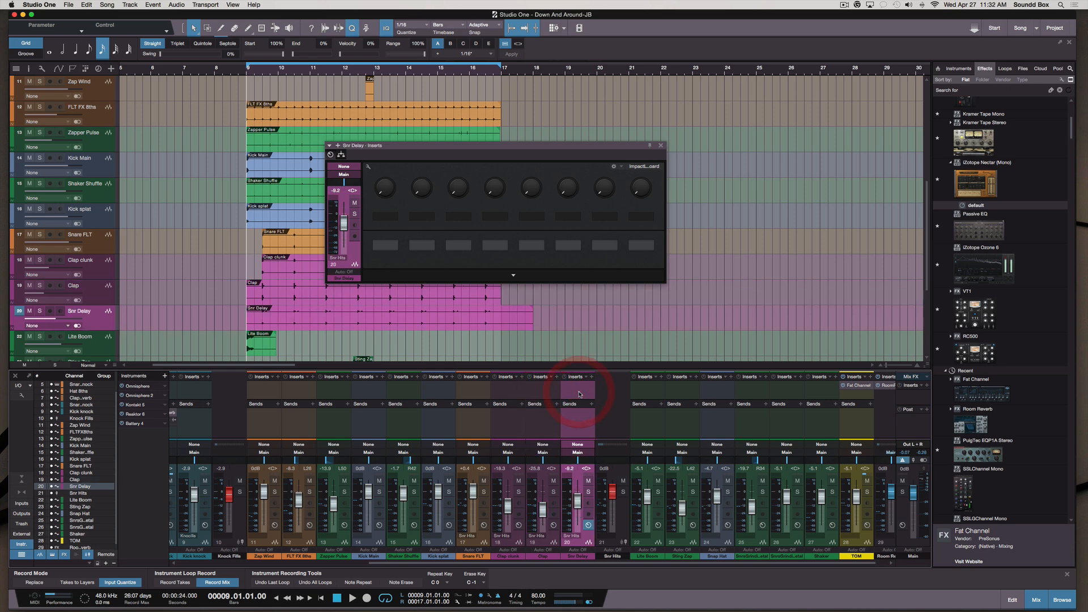
- Reopen Fat Channel on TOM, solo the channel during playback and listen to it alone
click(859, 397)
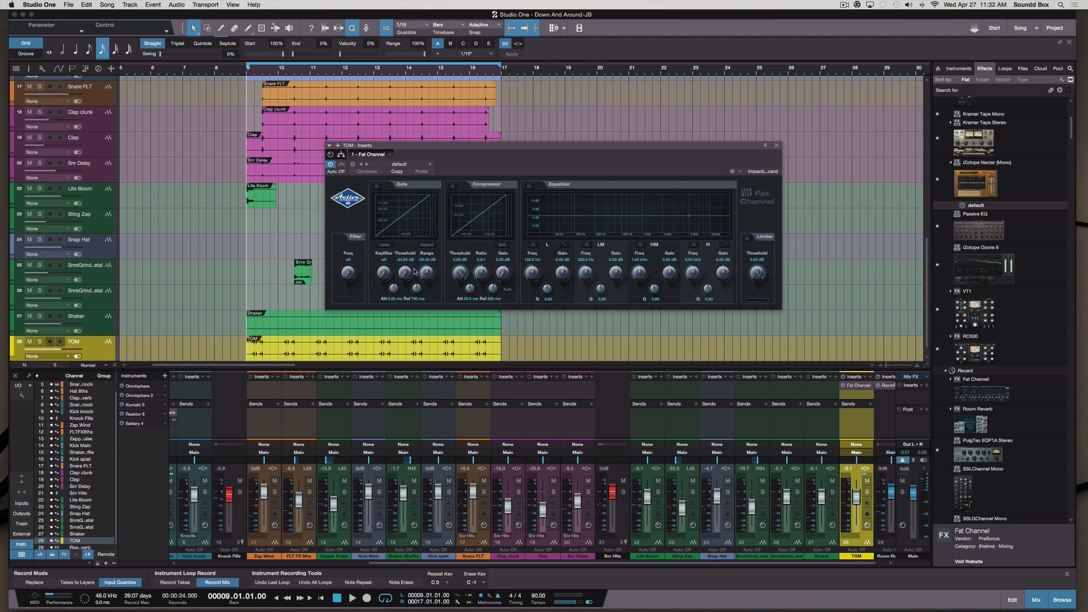
key(space)
click(867, 492)
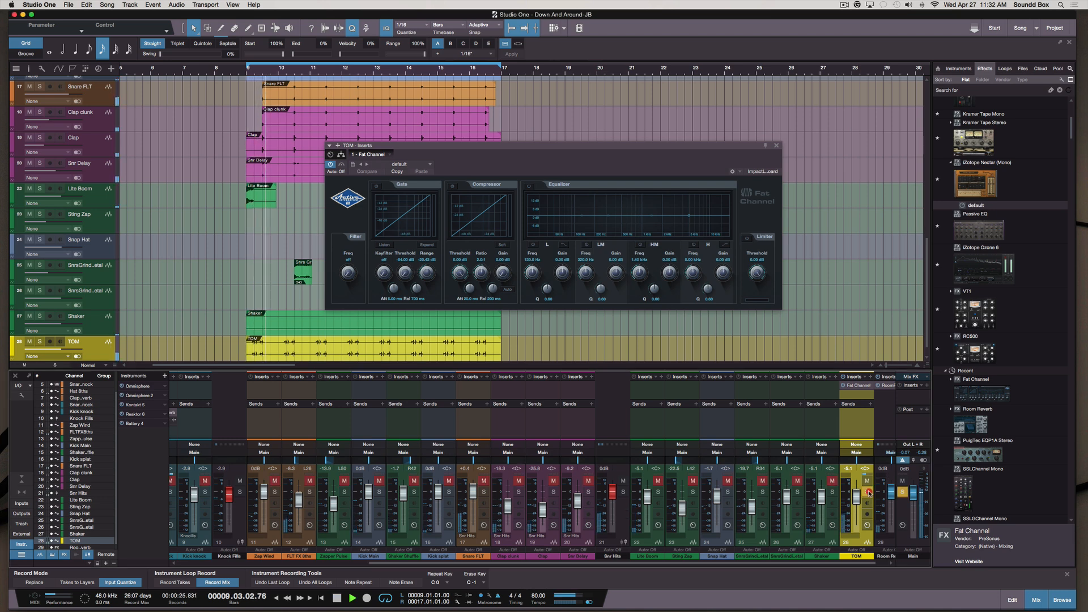
click(870, 537)
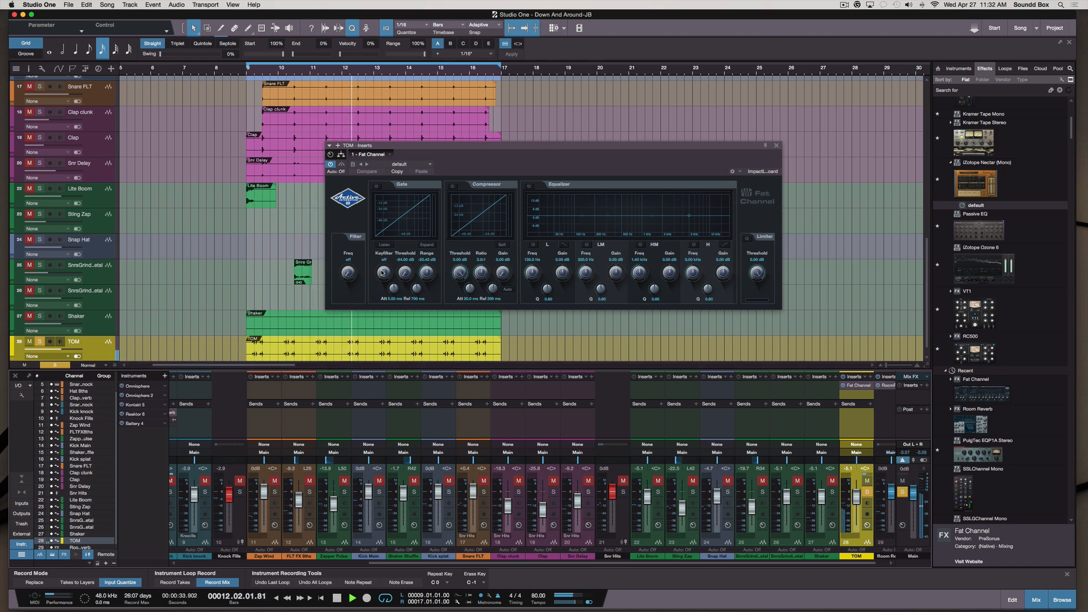
key(space)
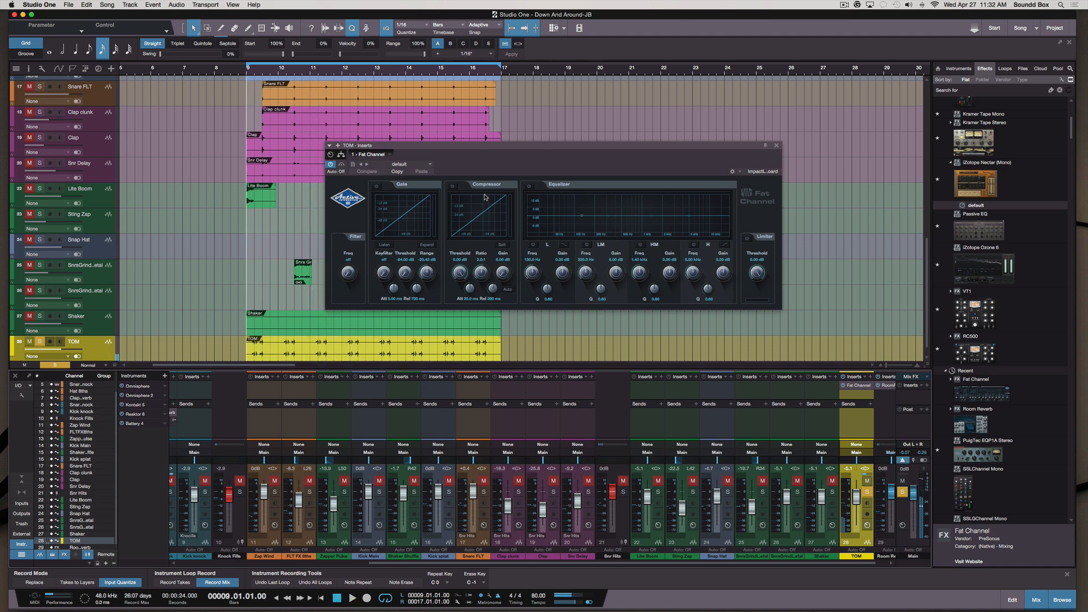
- Enable the Fat Channel compressor on TOM, lower its threshold to about -28 dB and raise its gain to about 4.4 dB
click(453, 187)
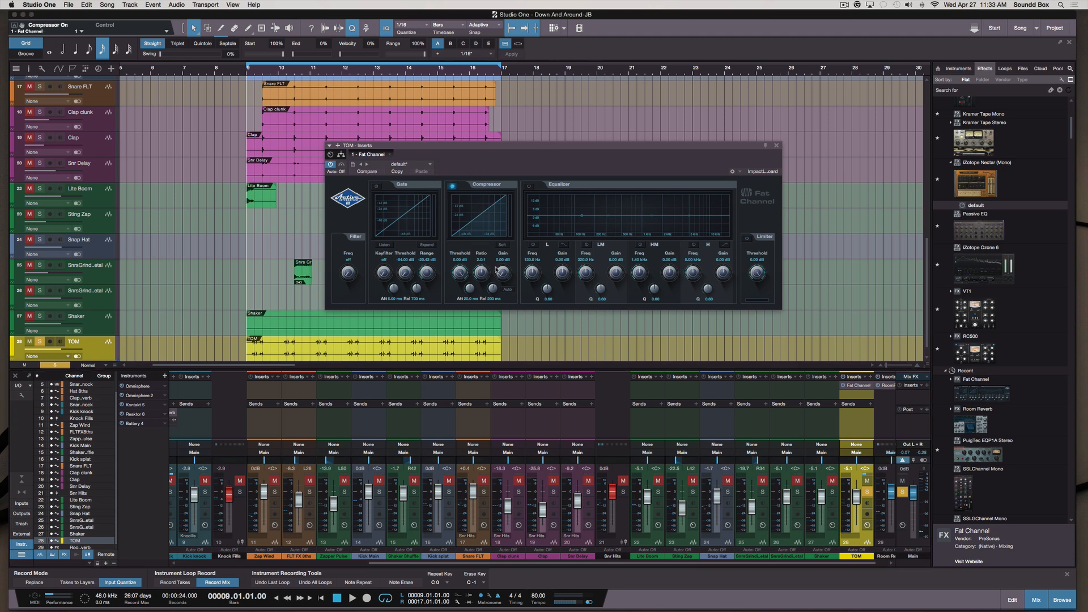
key(space)
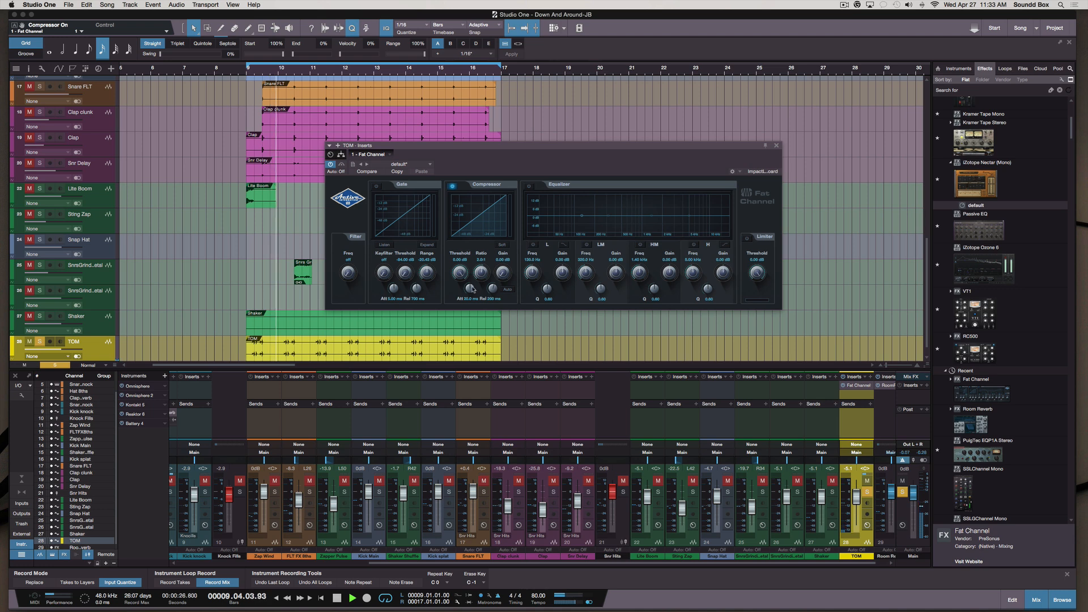
drag(459, 272, 457, 310)
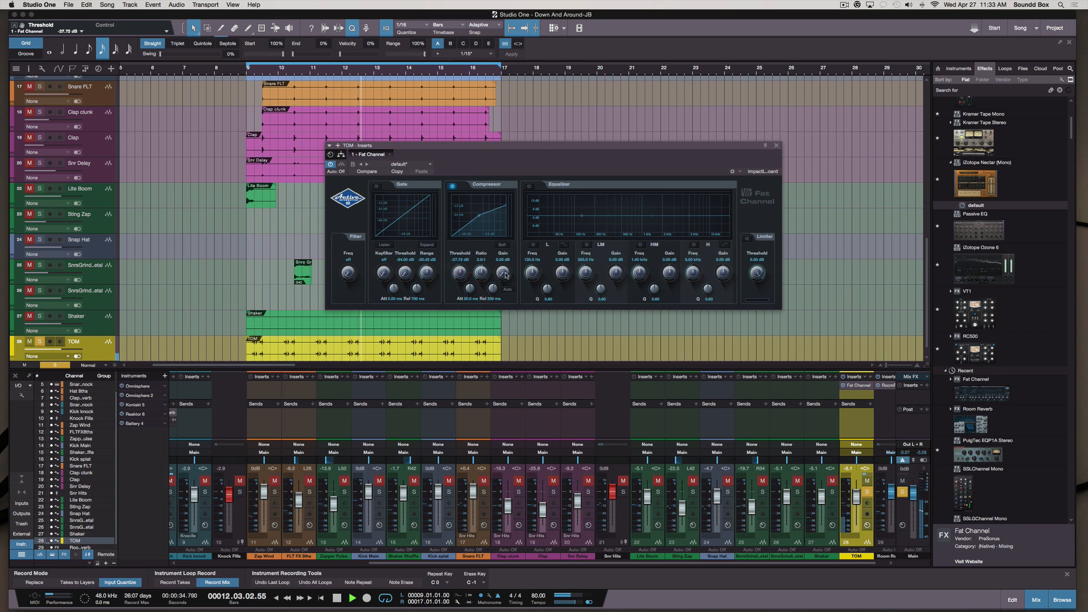
drag(504, 270, 504, 256)
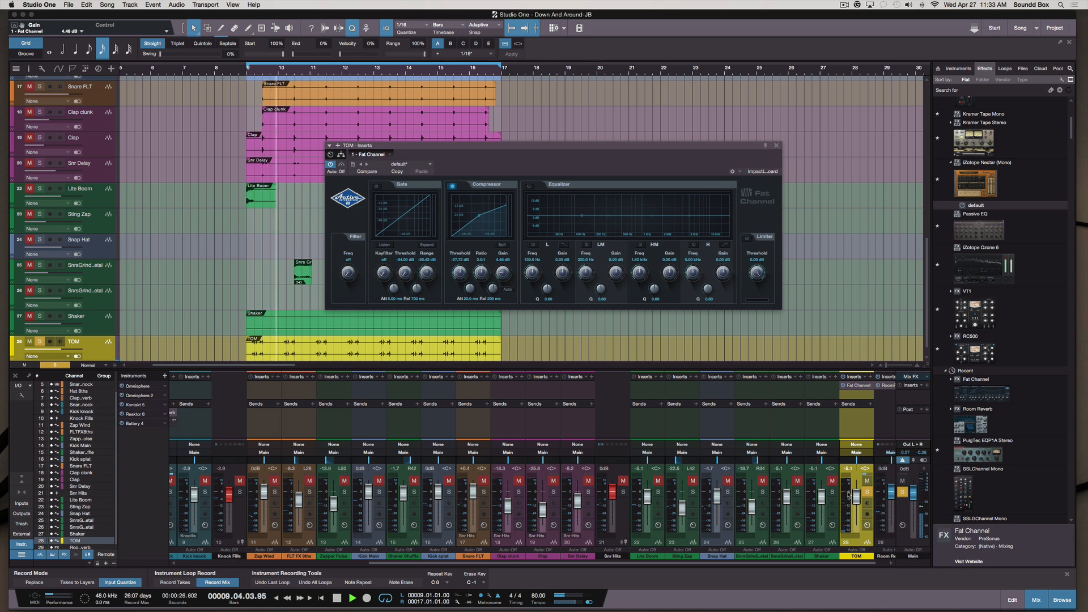
- Shorten the compressor's attack and release times, auditioning soft knee and automatic timing but leaving both off
click(500, 246)
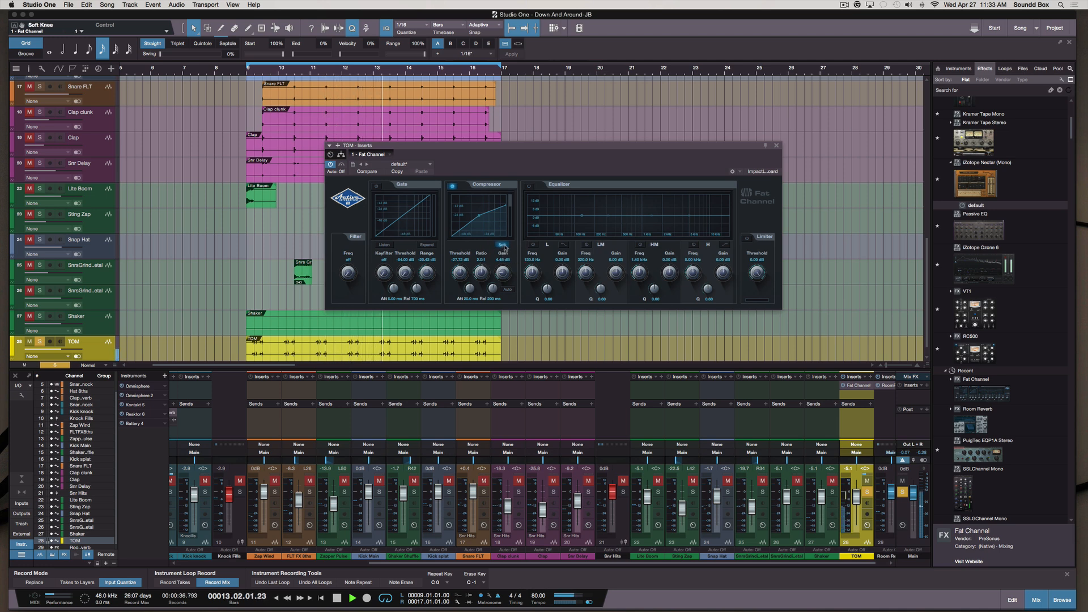
click(503, 246)
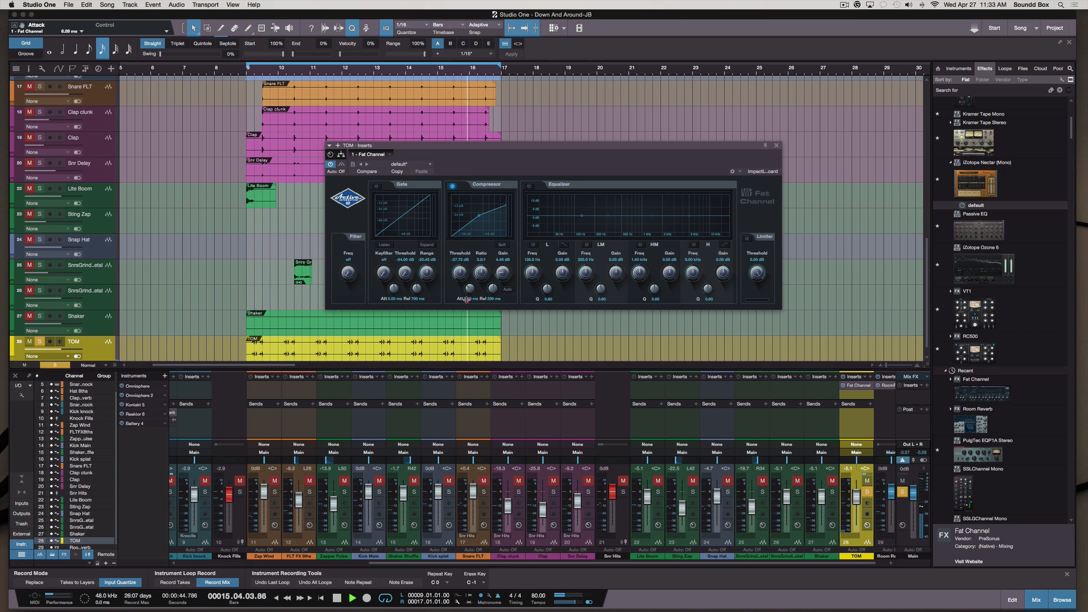
drag(470, 290, 501, 309)
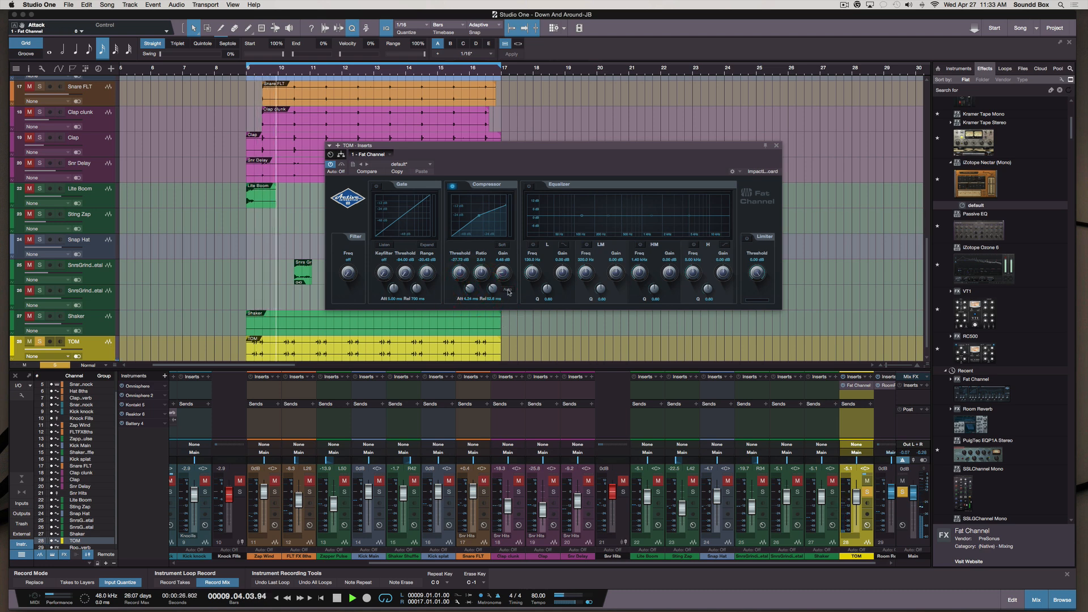
click(507, 290)
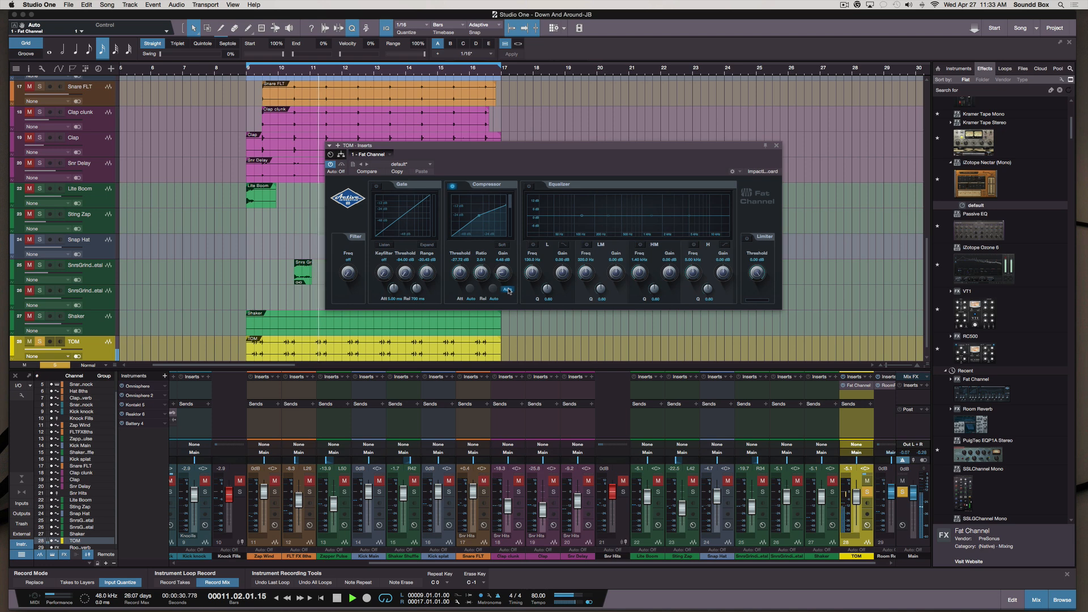
click(507, 291)
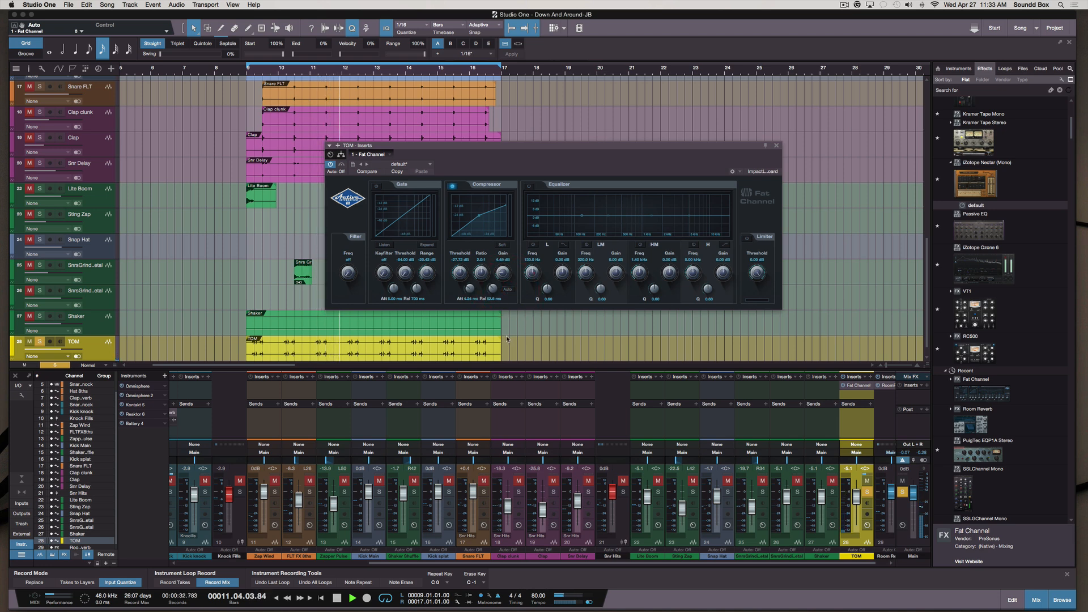
key(space)
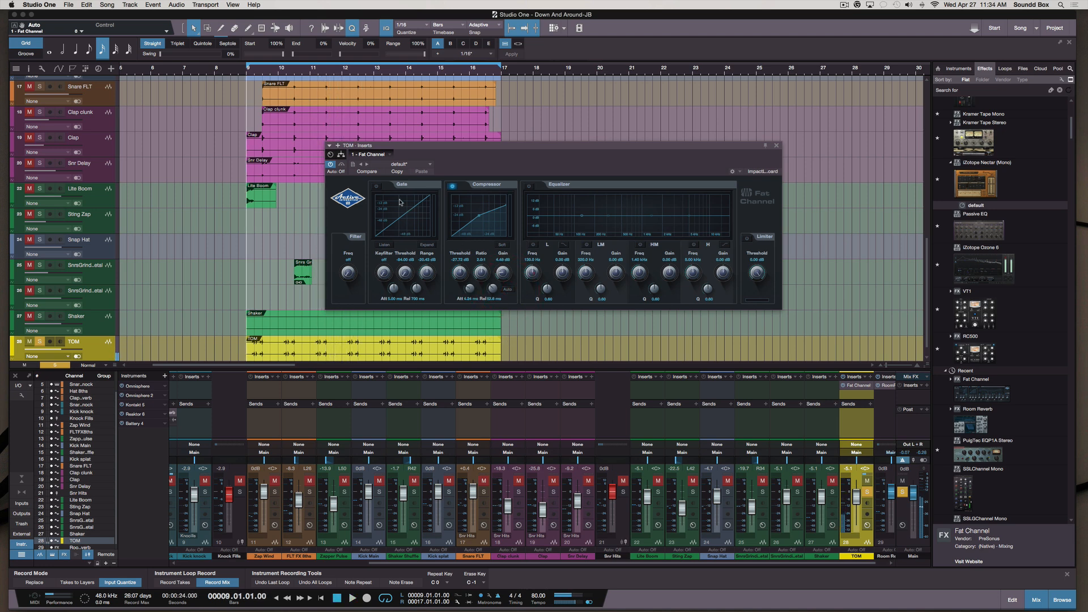
- Try the gate on TOM with adjusted threshold and range during playback, and switch the gate back off
click(377, 187)
key(space)
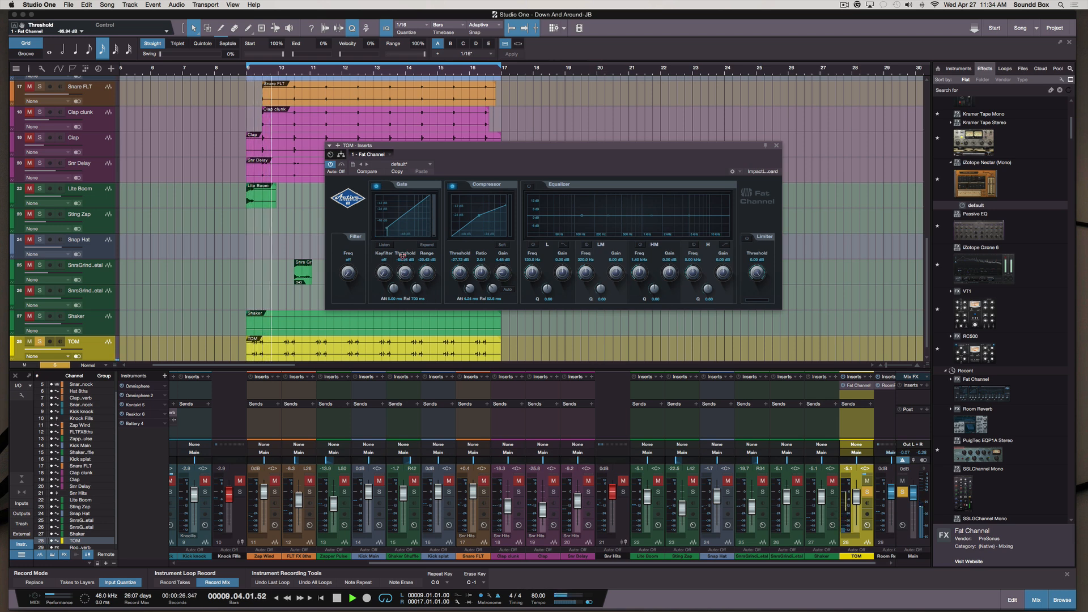
drag(401, 275, 409, 315)
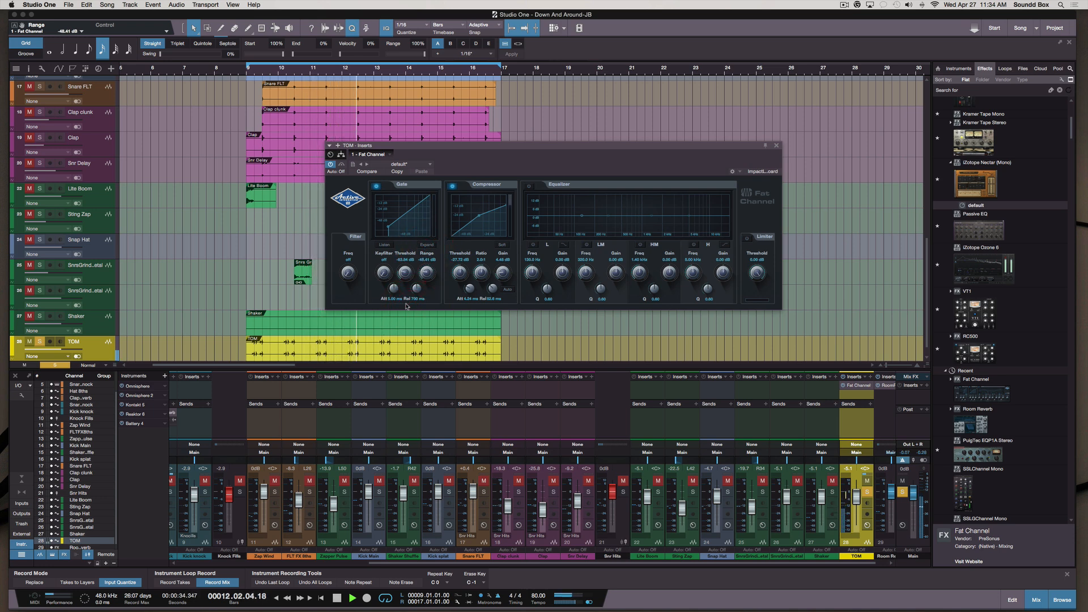
click(377, 187)
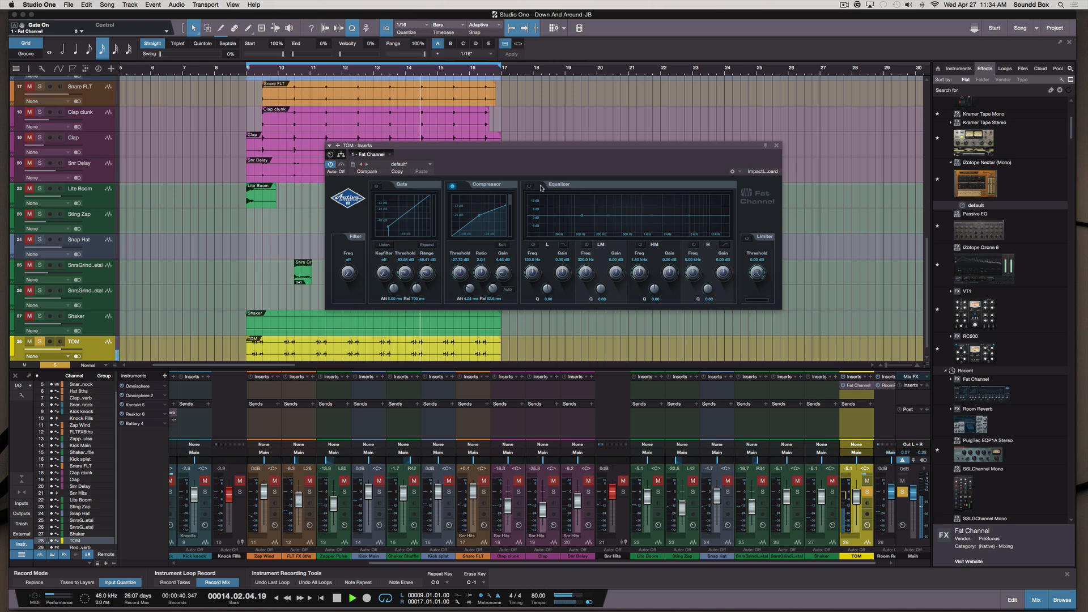
key(space)
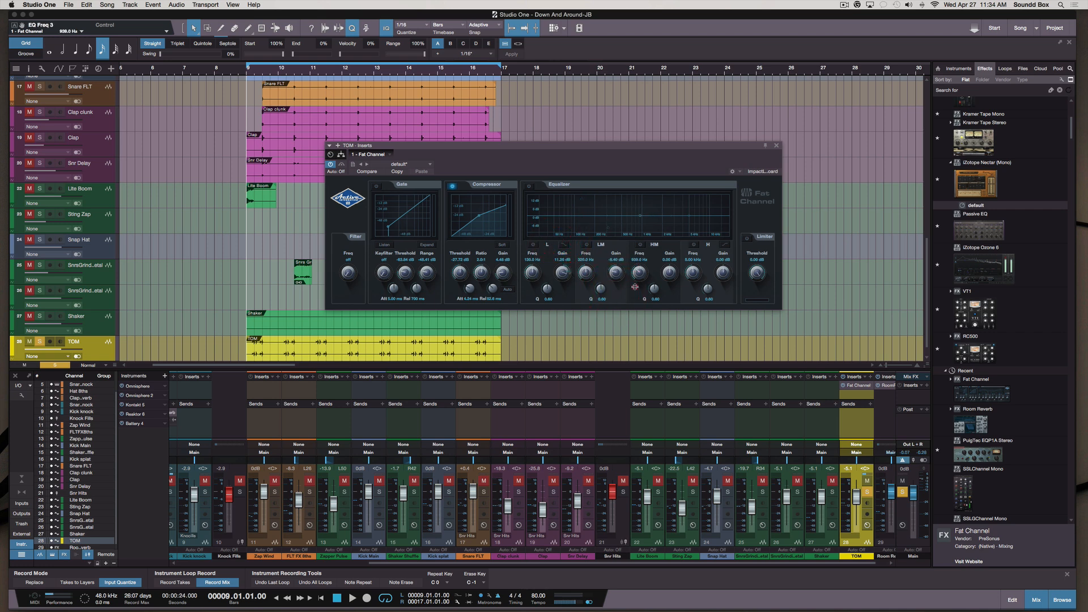
- Try changing the high-mid gain and the high band's frequency while the equalizer is still off
drag(670, 274, 690, 255)
key(space)
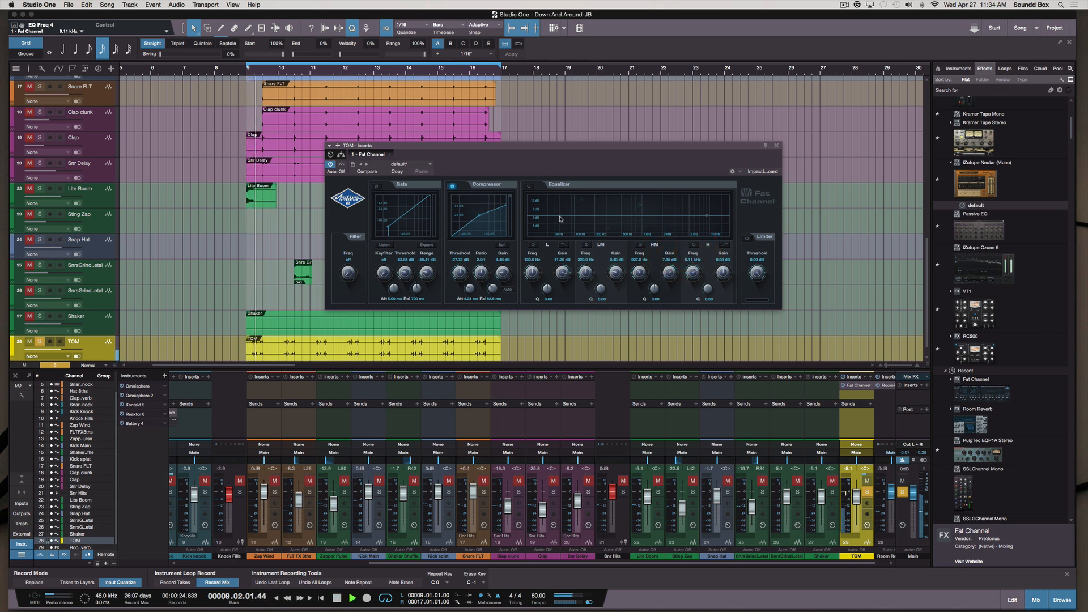
key(space)
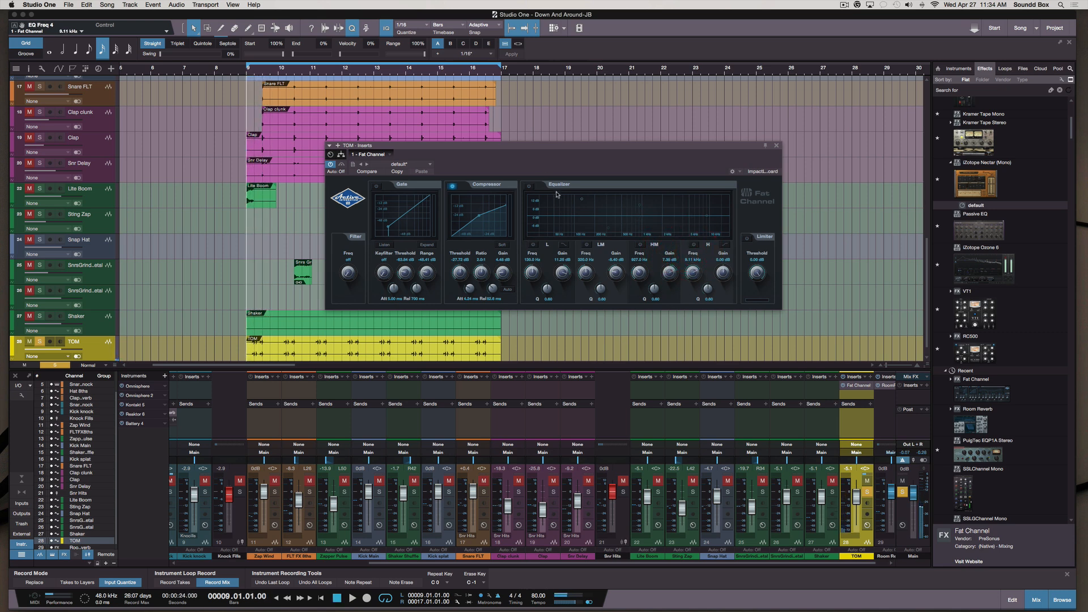
- Switch on the Fat Channel equalizer, return its band frequencies and gains to their defaults, and restart playback
click(528, 187)
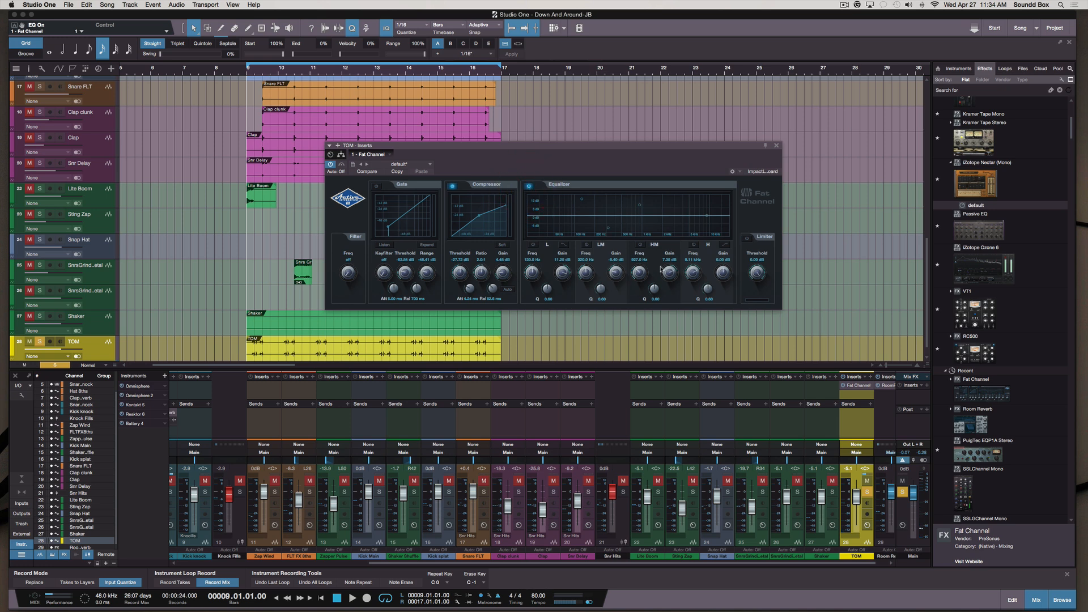
drag(639, 273, 666, 277)
key(space)
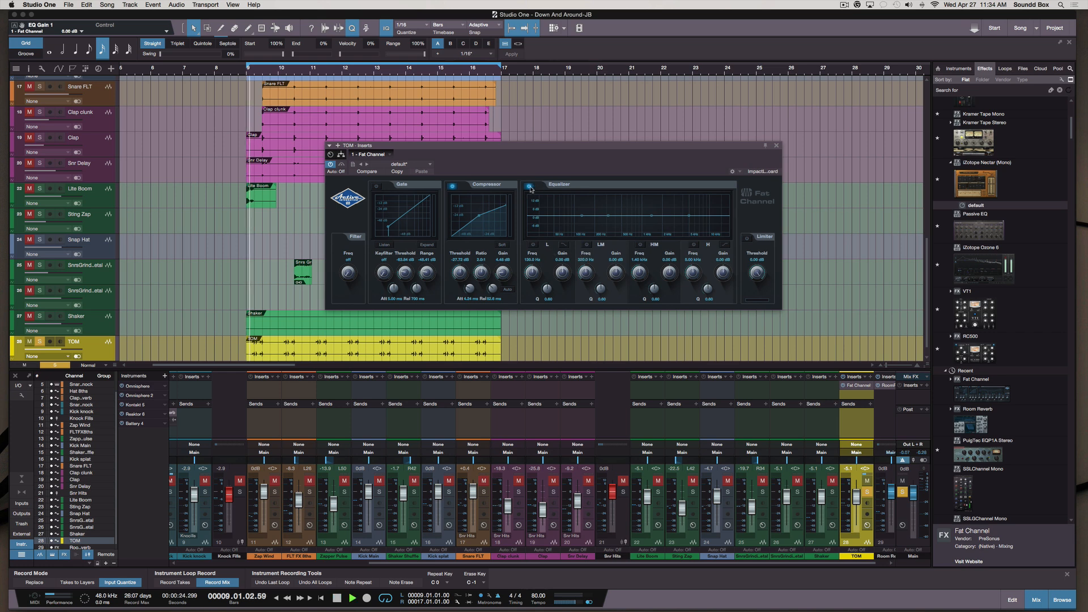
- Enable all four equalizer bands, lower the low band's frequency and boost its gain to about 7 dB
drag(558, 276, 562, 272)
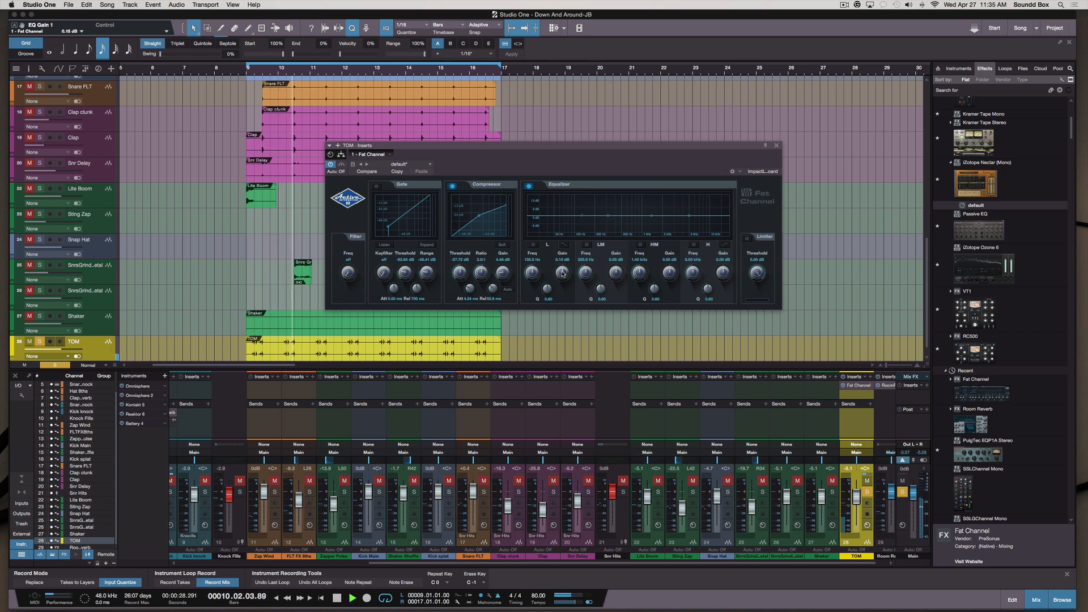
click(532, 244)
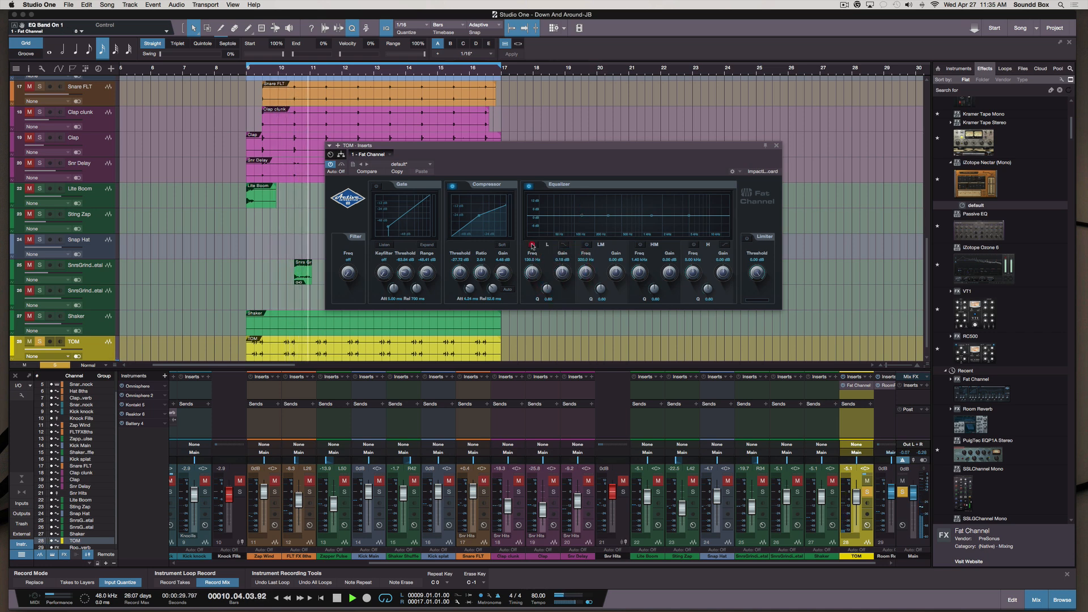
click(586, 244)
click(641, 245)
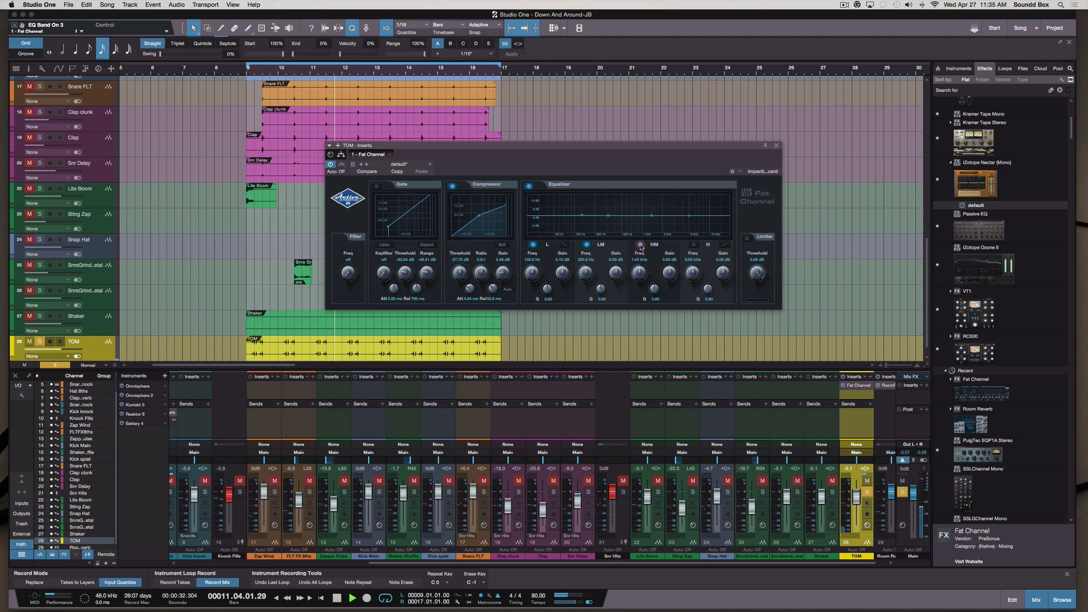
click(694, 245)
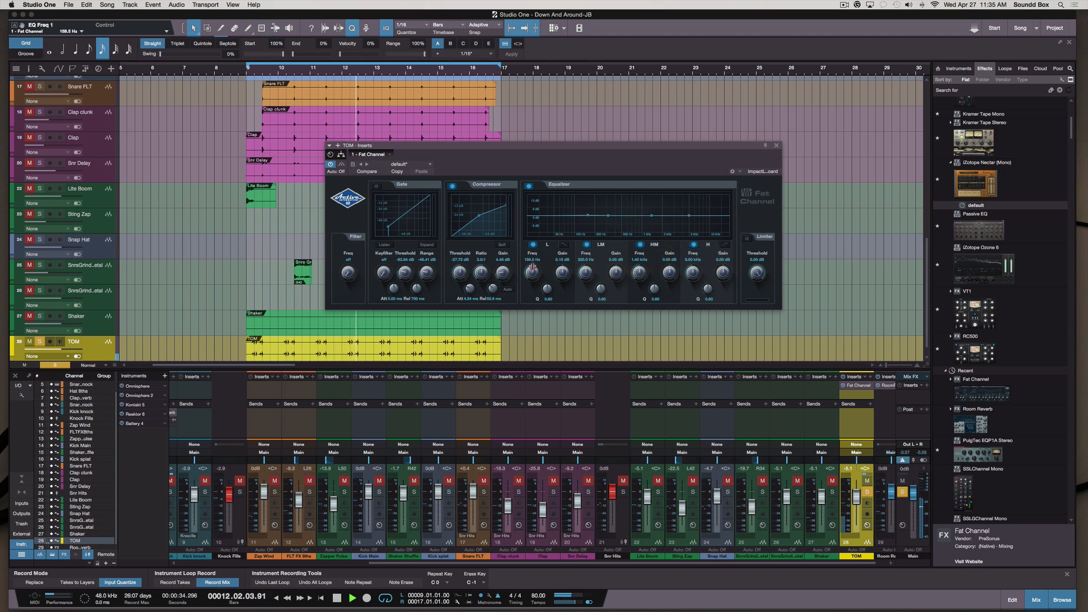
drag(531, 272, 554, 247)
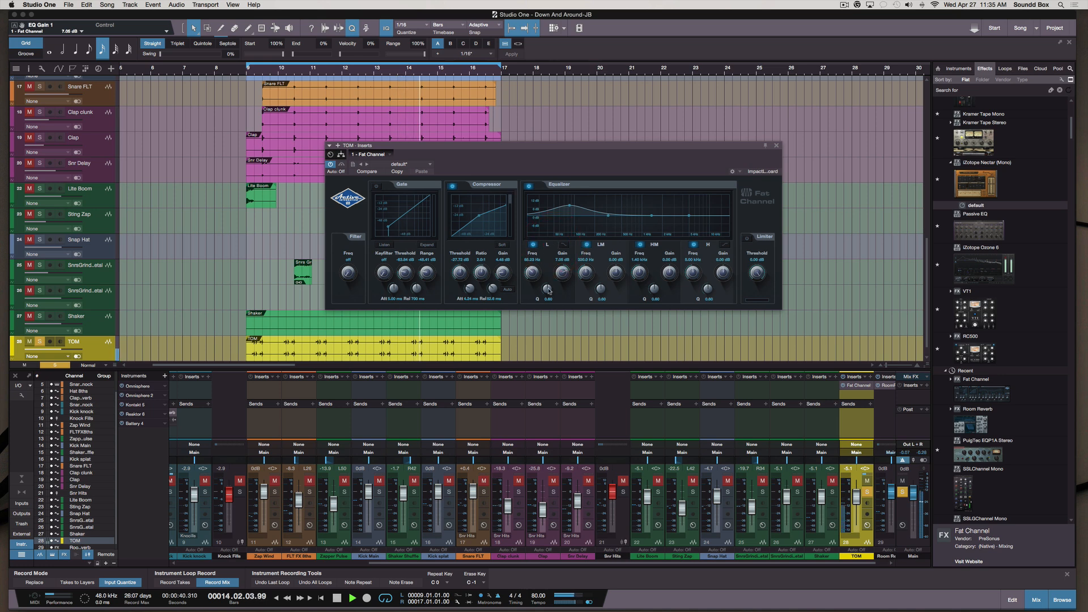
- Narrow the low band's Q to 4, raise its gain further, and lower its frequency to about 54 Hz
drag(549, 291, 561, 252)
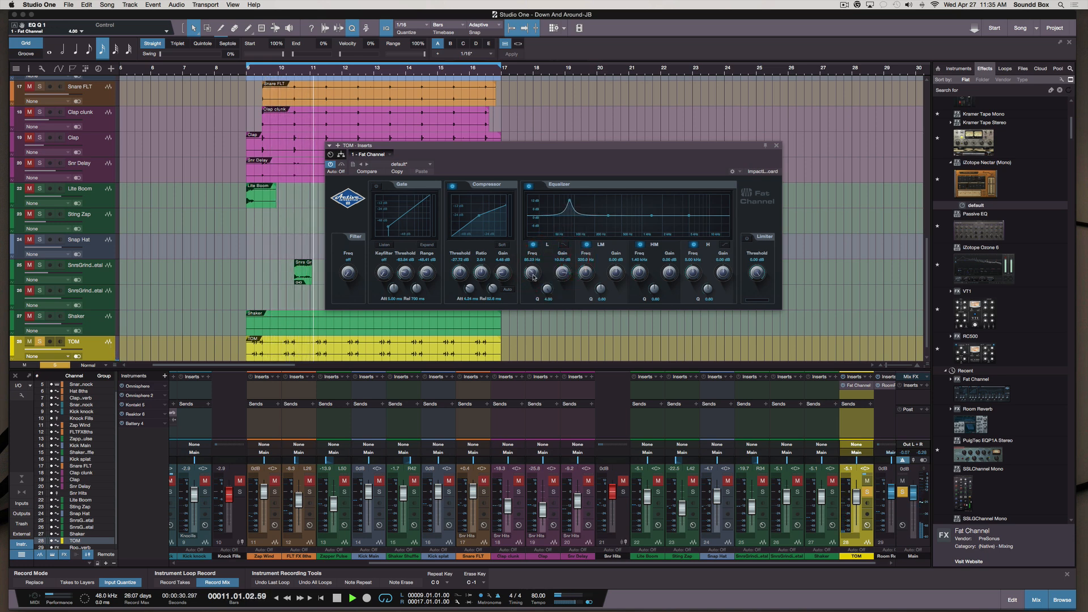
drag(534, 275, 531, 275)
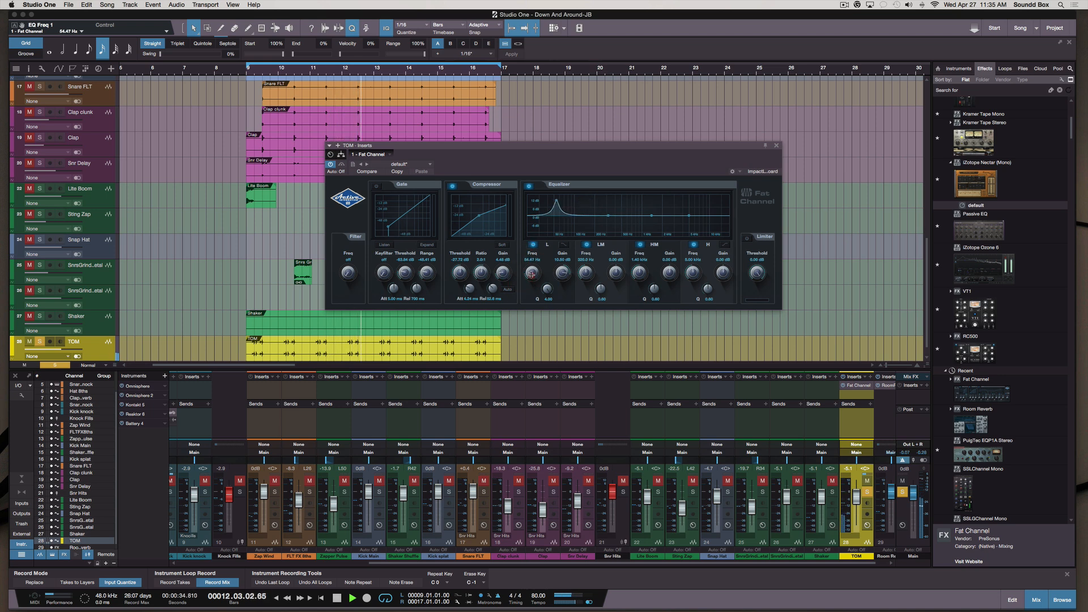
- Audition the low band's shelf option by toggling it repeatedly during playback, and leave it off
click(565, 246)
click(565, 245)
click(564, 245)
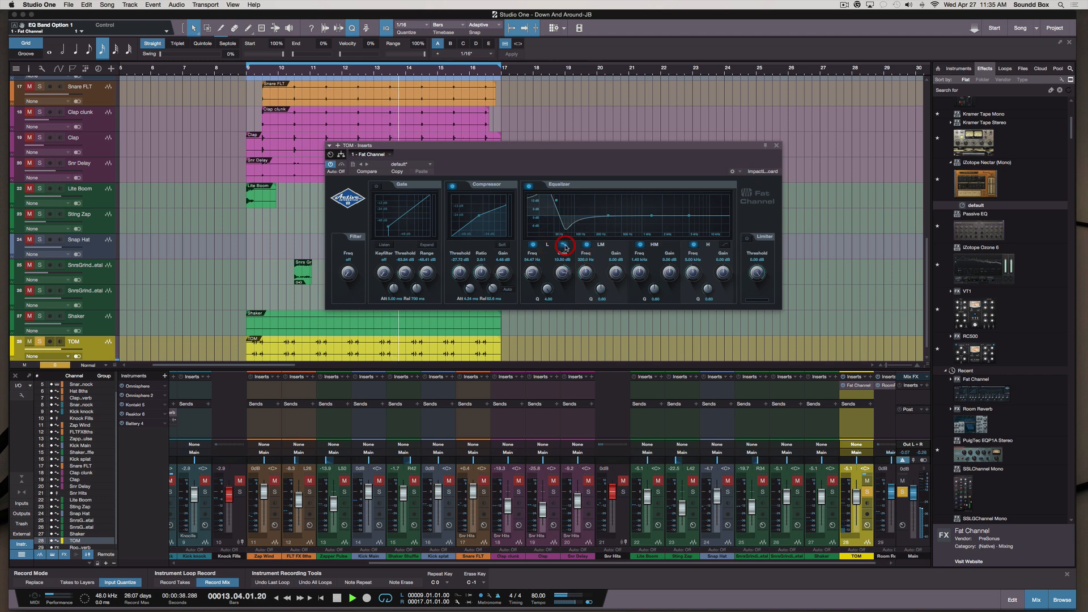
click(565, 246)
click(564, 245)
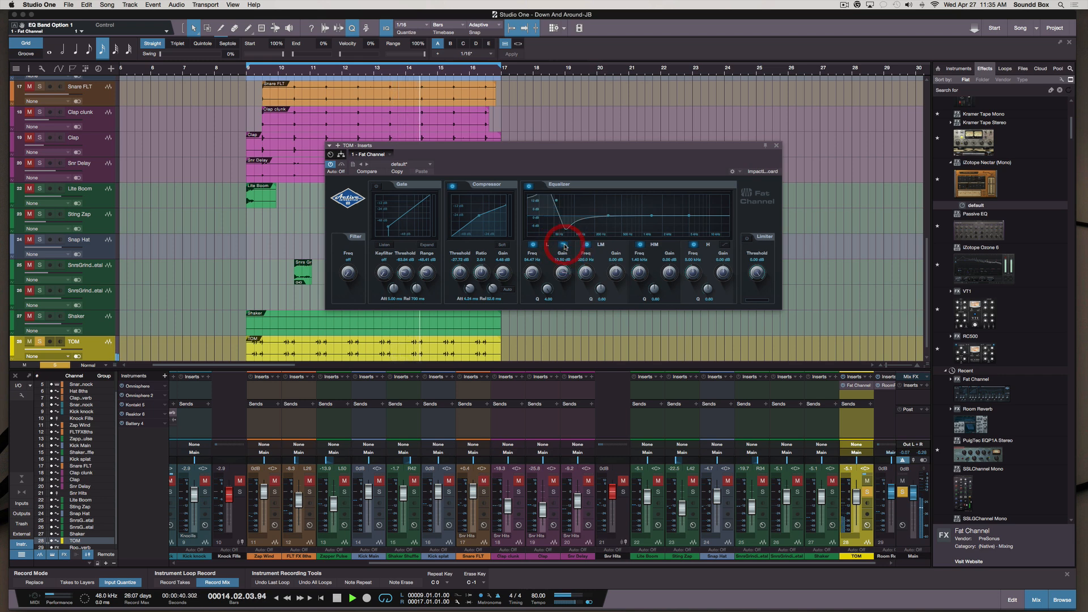
click(564, 245)
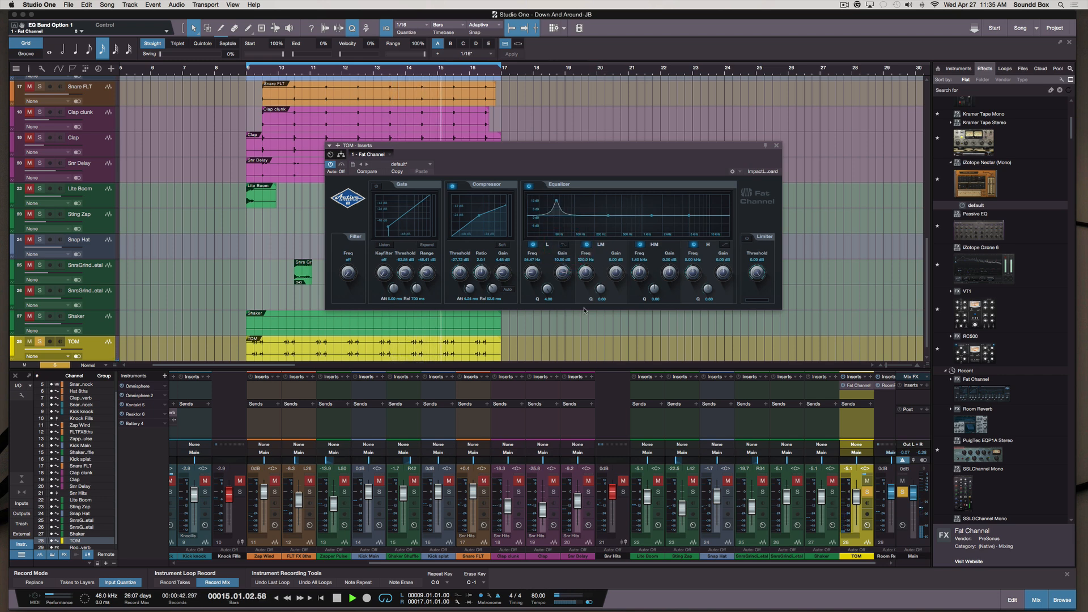
- Boost the low-mid band near 510 Hz, the high-mid near 2 kHz by about 11 dB and the high band by about 7 dB, and stop playback
drag(601, 289, 655, 228)
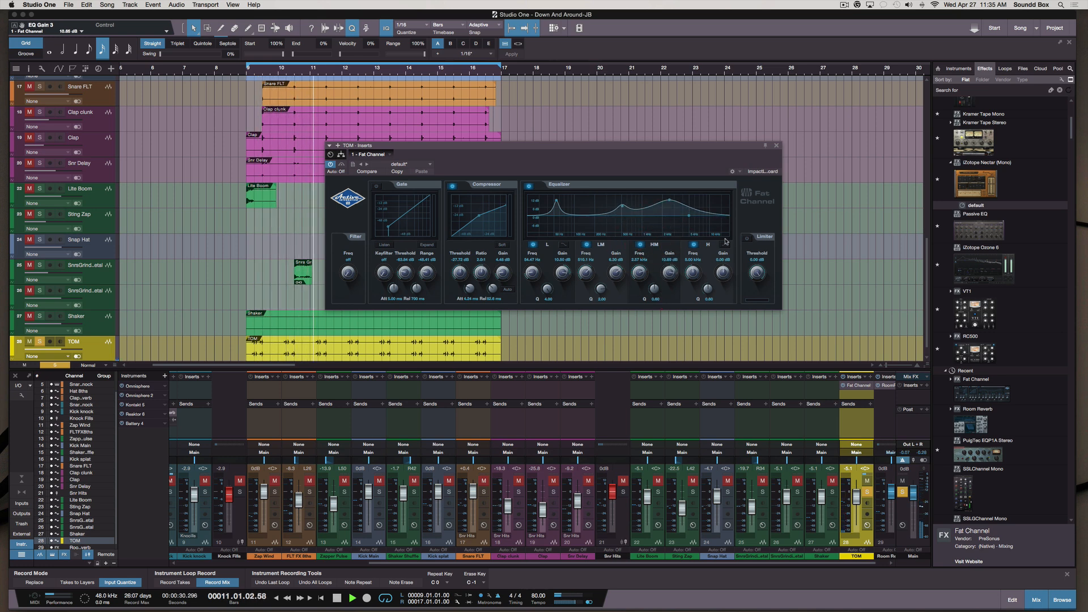
mouse_move(702, 272)
mouse_down()
mouse_move(695, 266)
mouse_move(719, 268)
mouse_move(715, 256)
mouse_up()
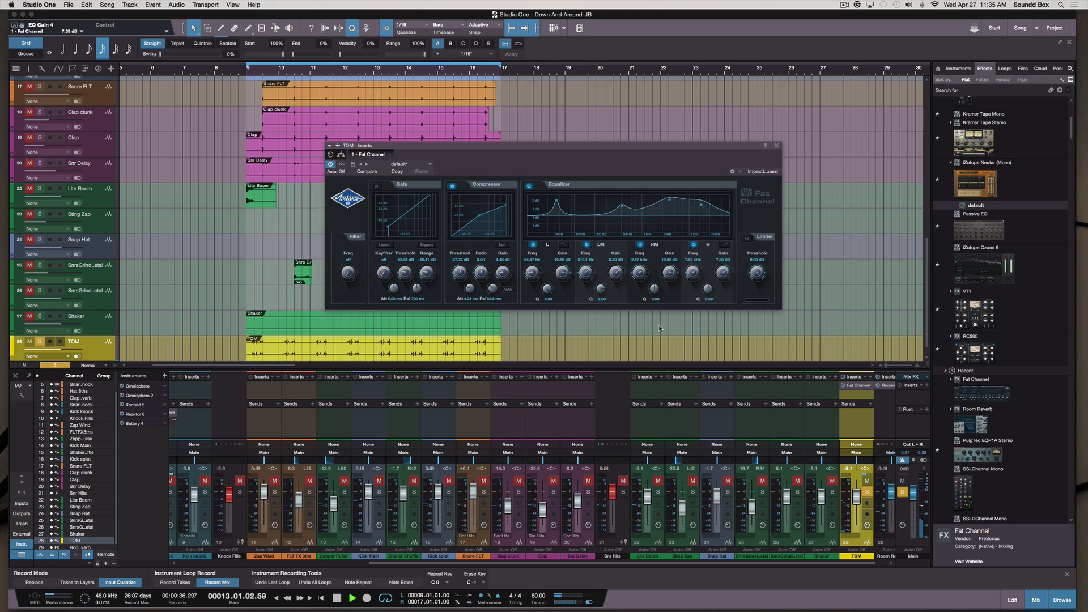
key(space)
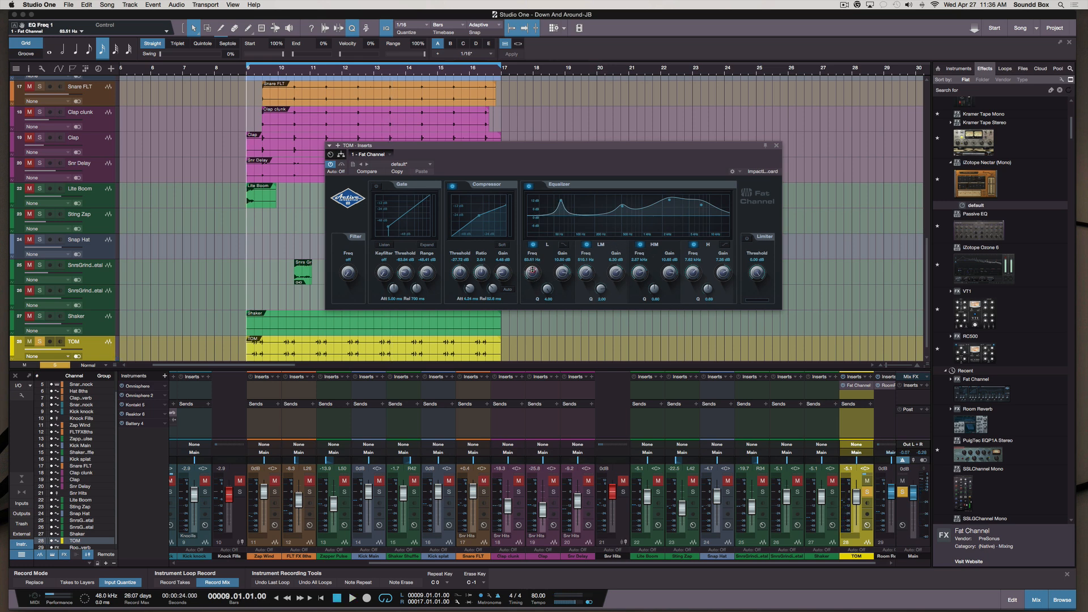
- Set the low band to about 38 Hz with a cut of about 6 dB during playback, and switch the band off
drag(532, 271, 526, 272)
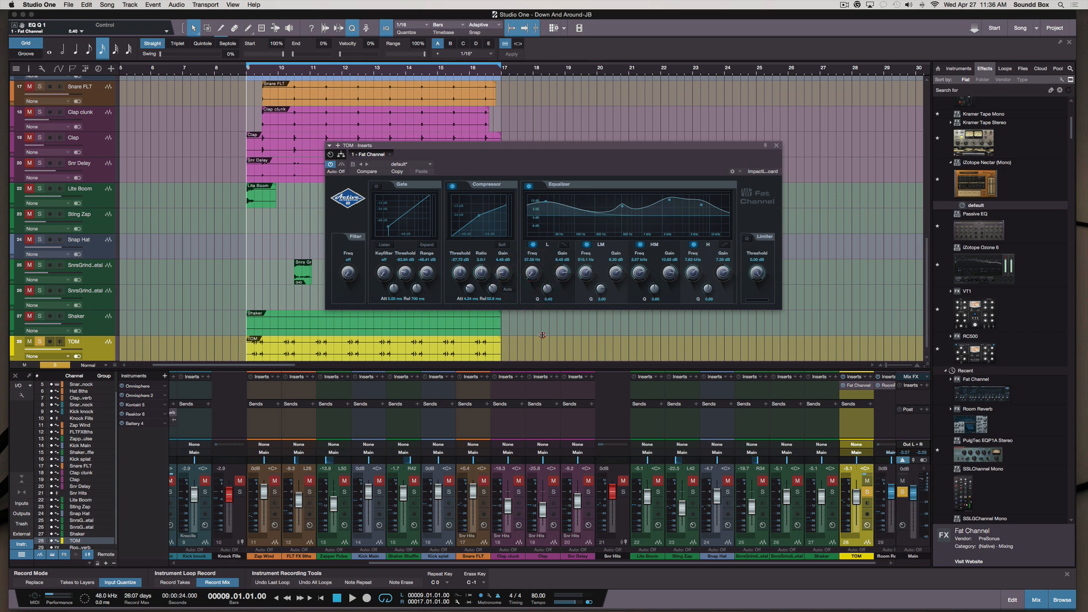
key(space)
drag(531, 274, 557, 314)
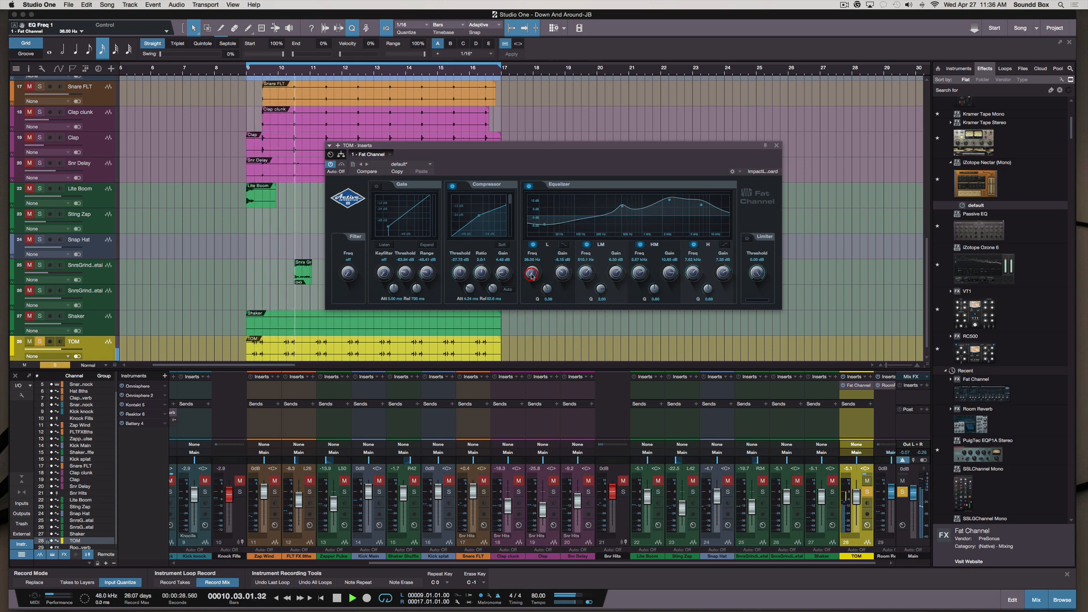
key(space)
click(533, 245)
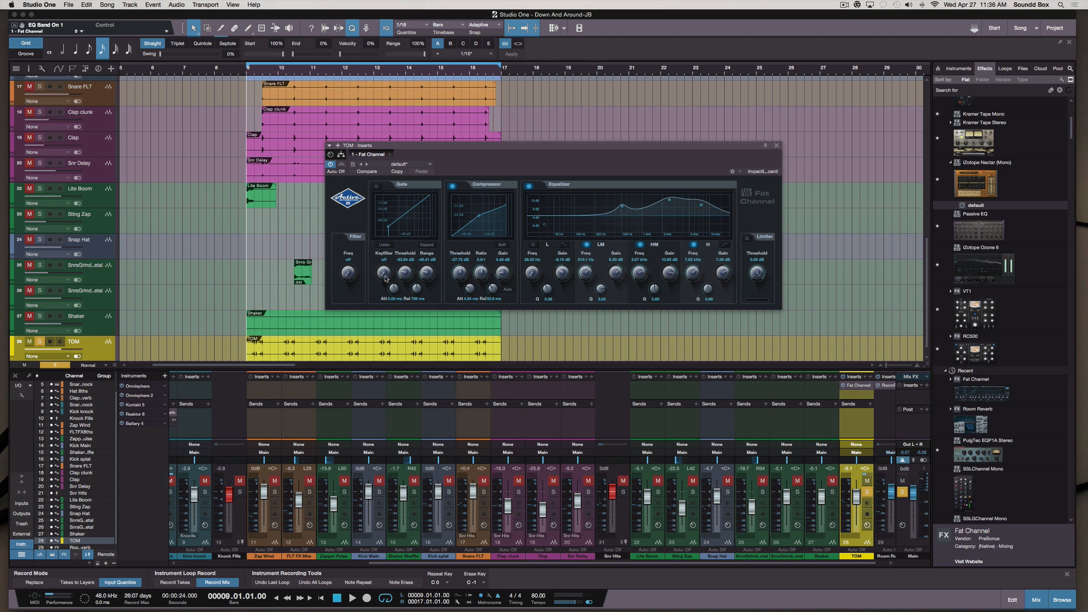
- Sweep the high-pass filter above 400 Hz during playback and settle its frequency at about 174 Hz
key(space)
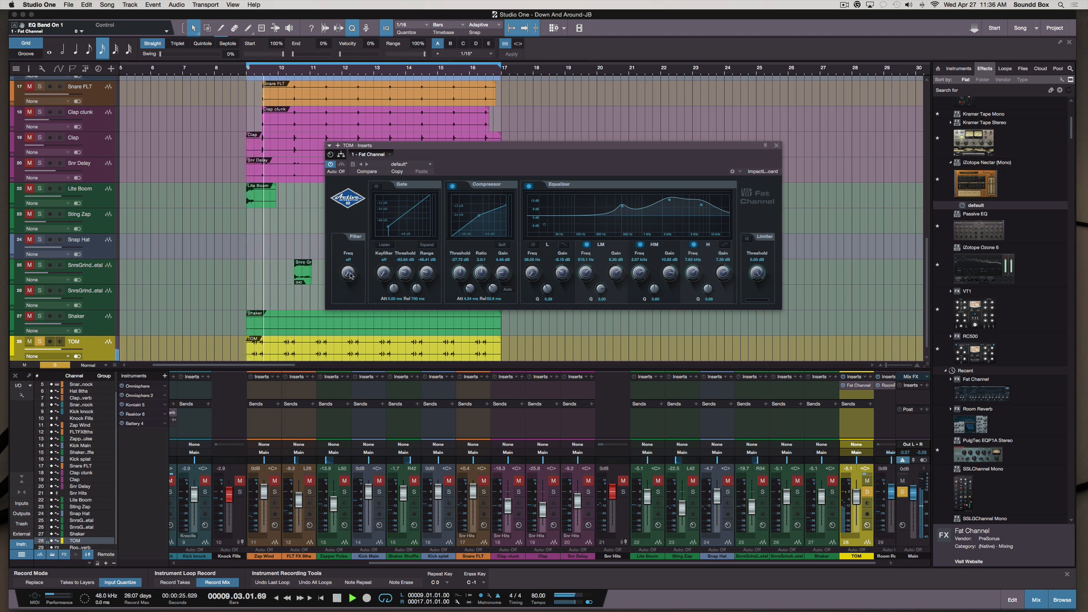
drag(350, 276, 338, 193)
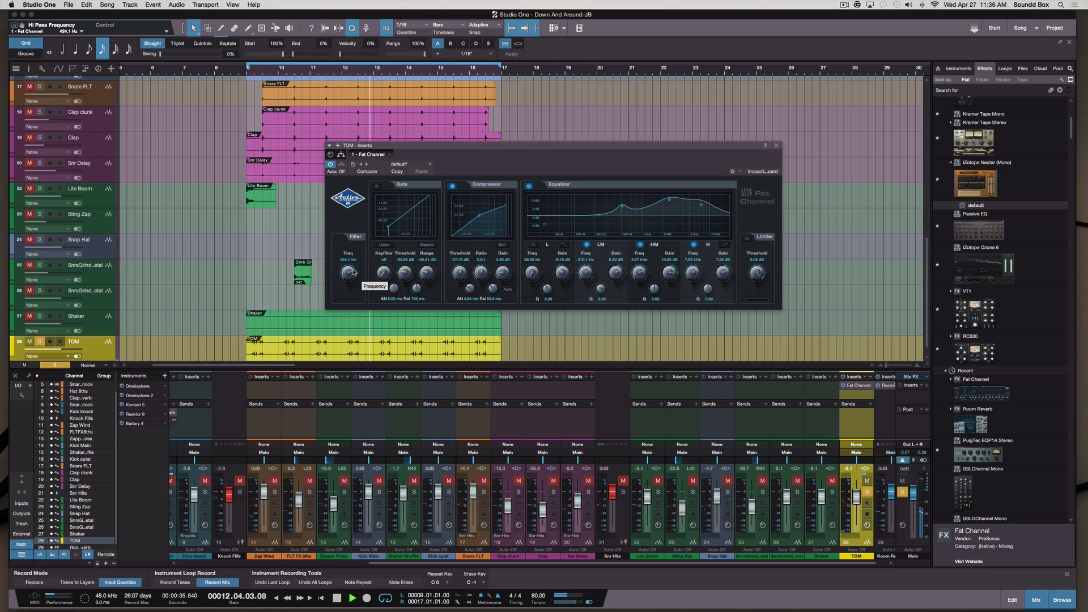
drag(355, 272, 349, 272)
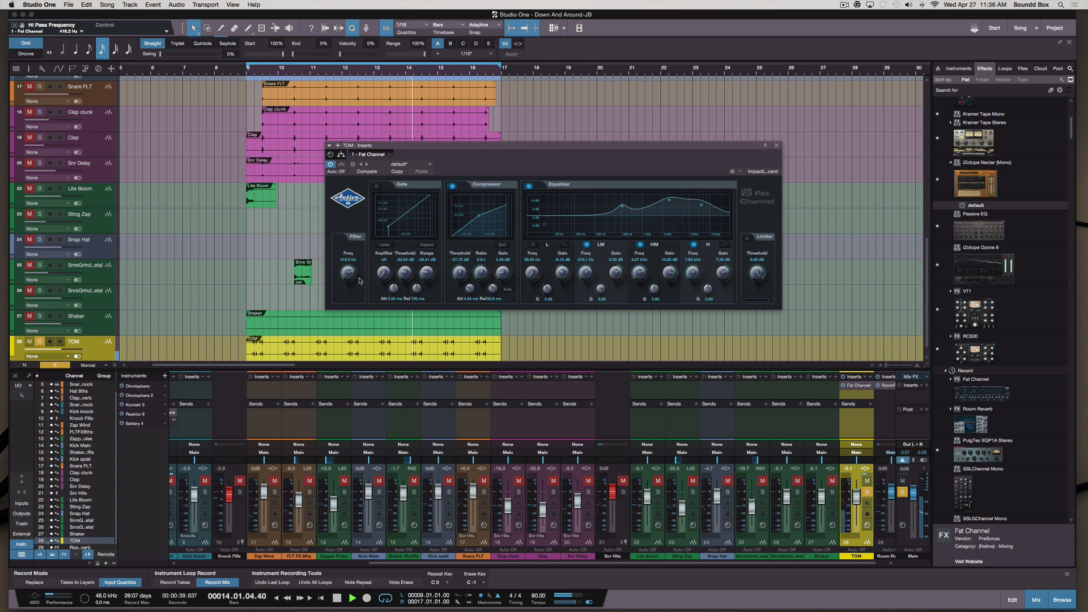
drag(348, 279, 347, 285)
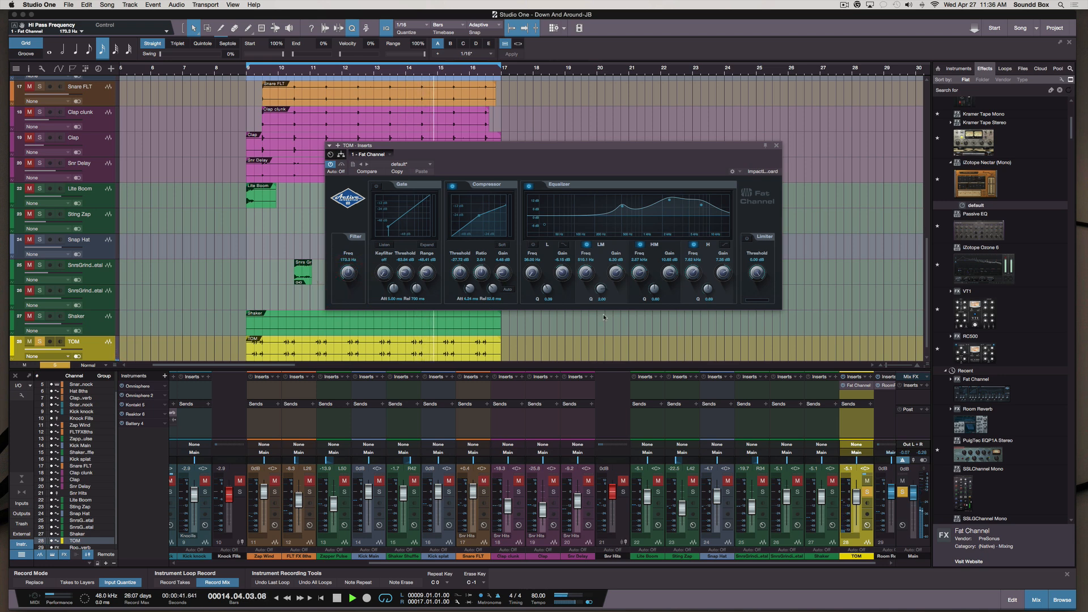
key(space)
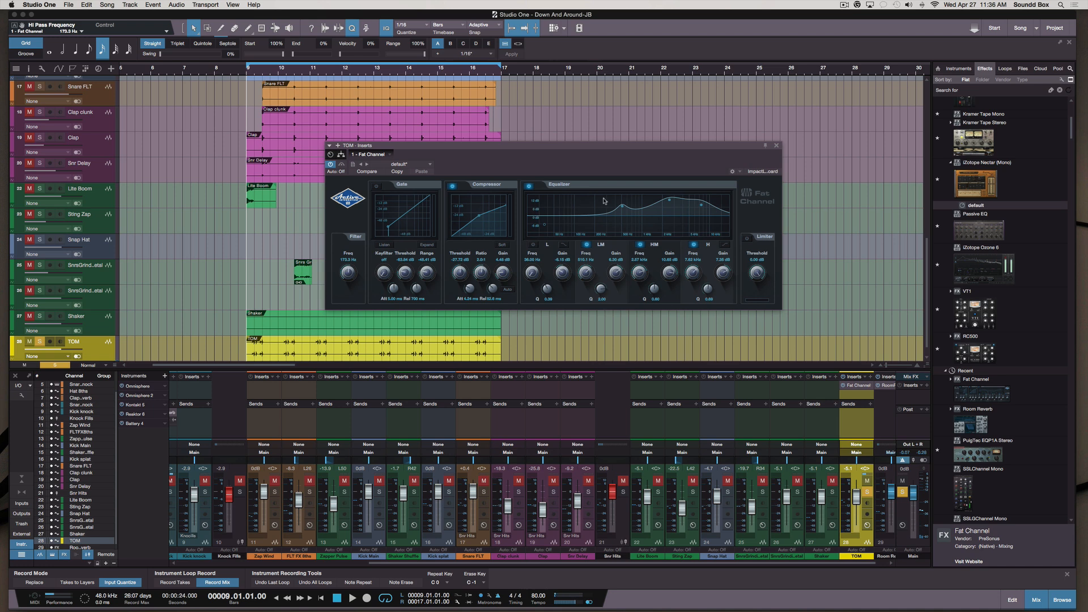
- Switch the limiter on and the compressor off during playback, and lower the limiter threshold to -14 dB
key(space)
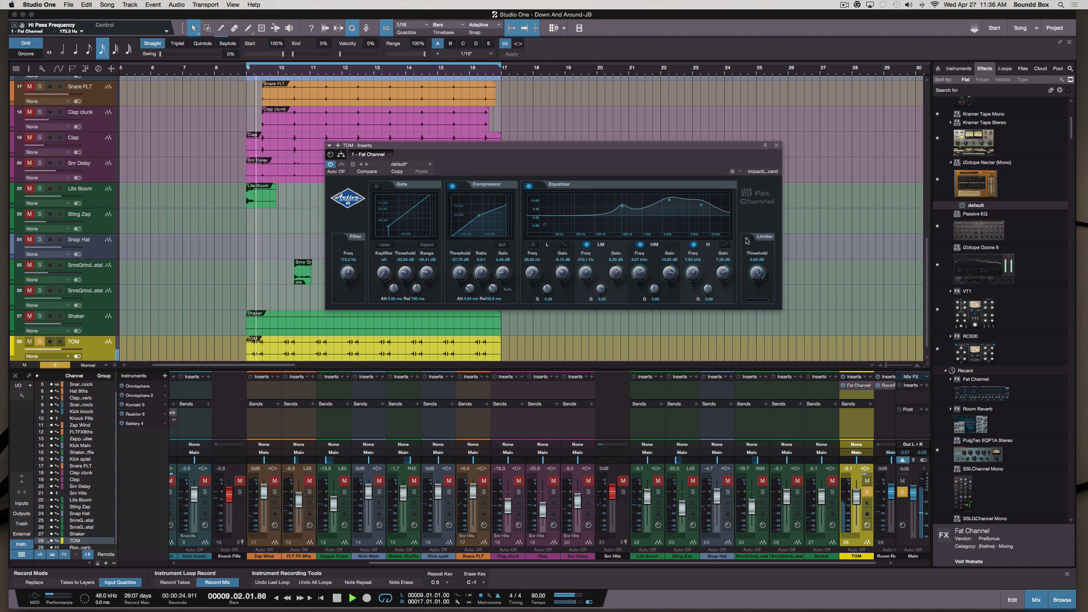
click(747, 239)
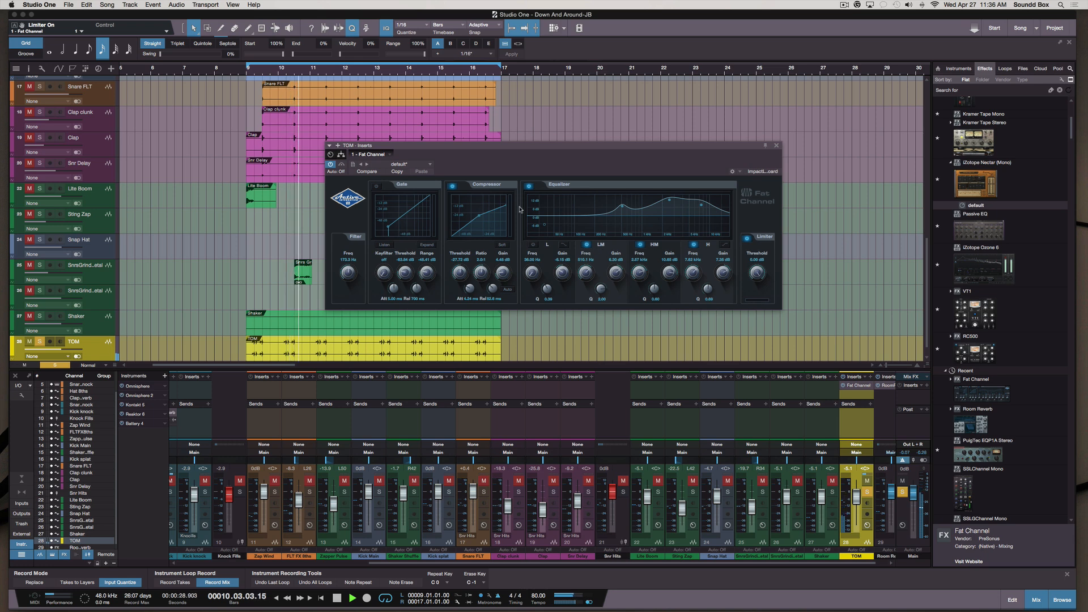
click(453, 186)
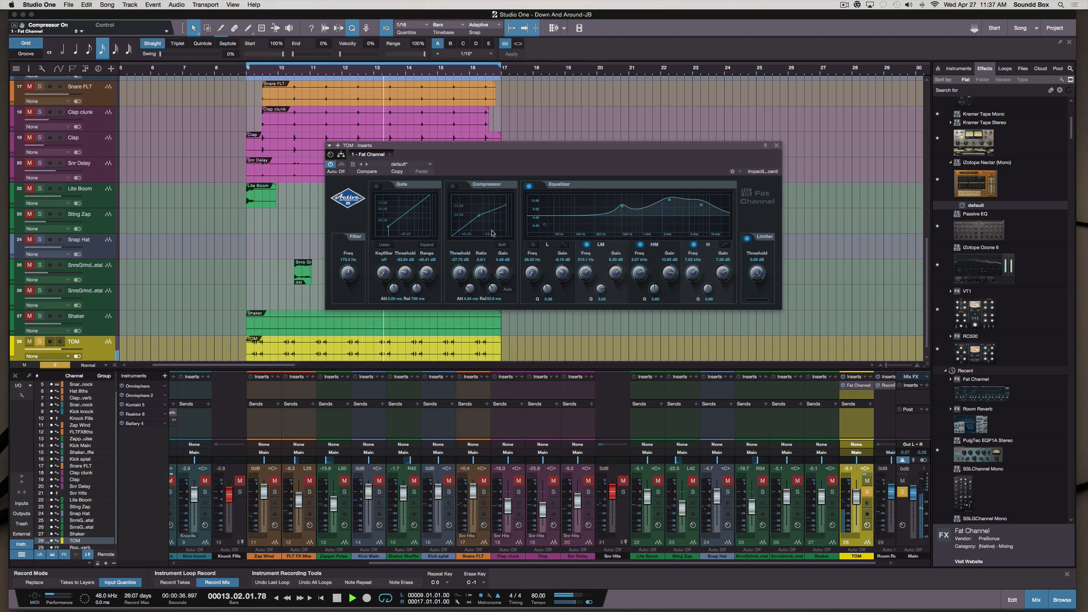
drag(760, 275, 755, 292)
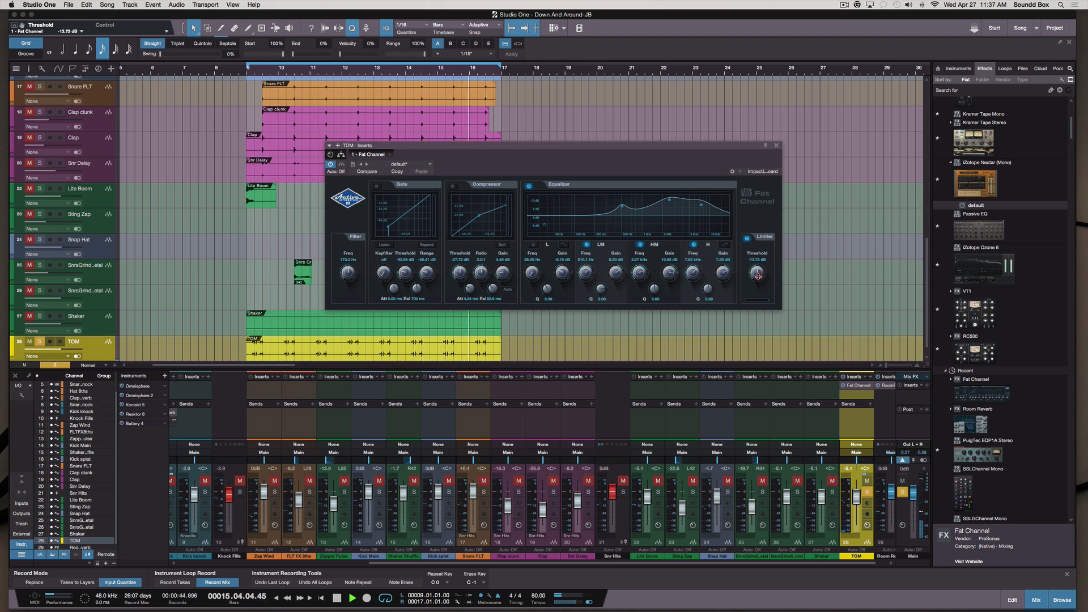
drag(758, 276, 758, 277)
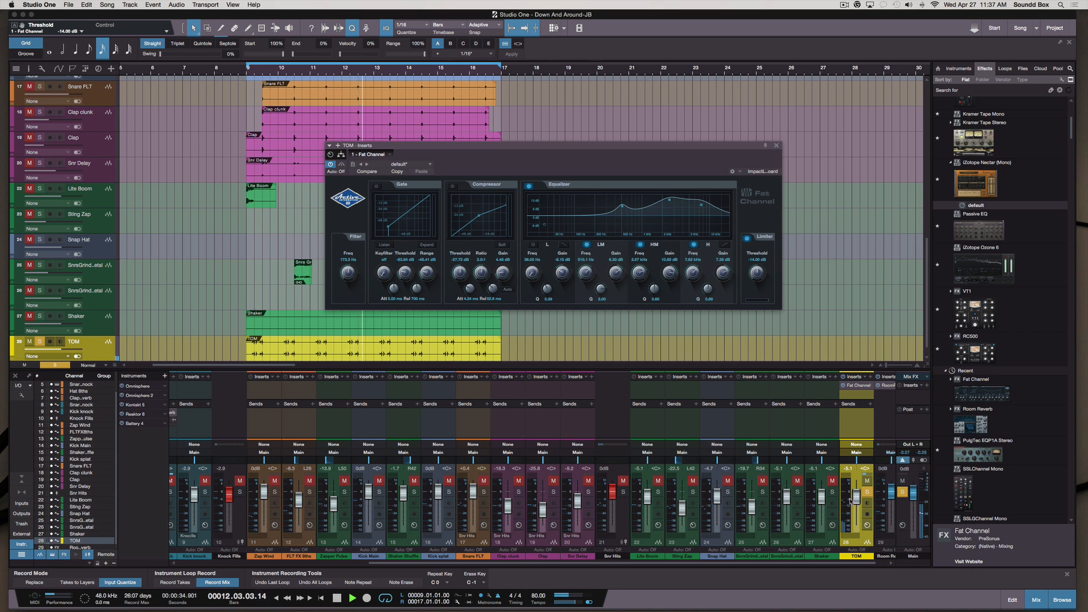
mouse_move(846, 498)
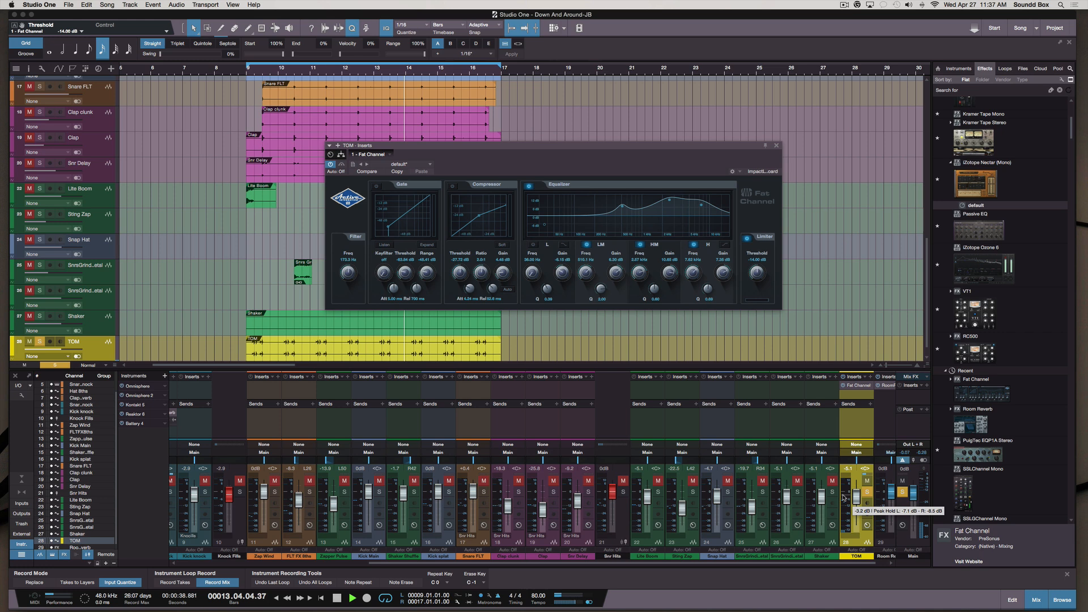
key(space)
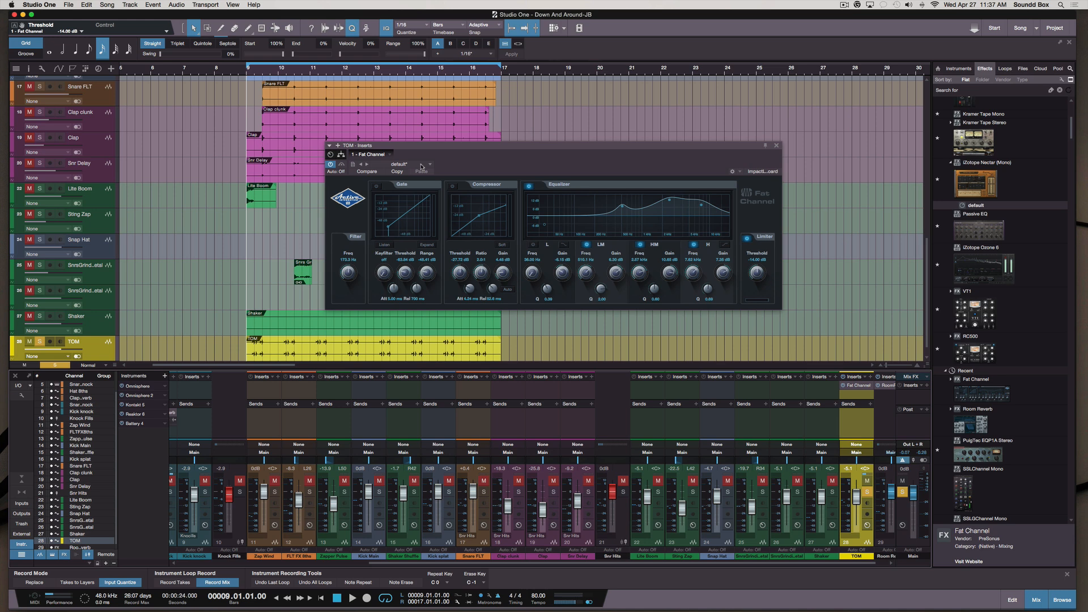
- Look through the bass, drum, guitar, horns, percussion and vocal presets of Fat Channel and its options for storing and exporting presets
click(421, 165)
click(392, 182)
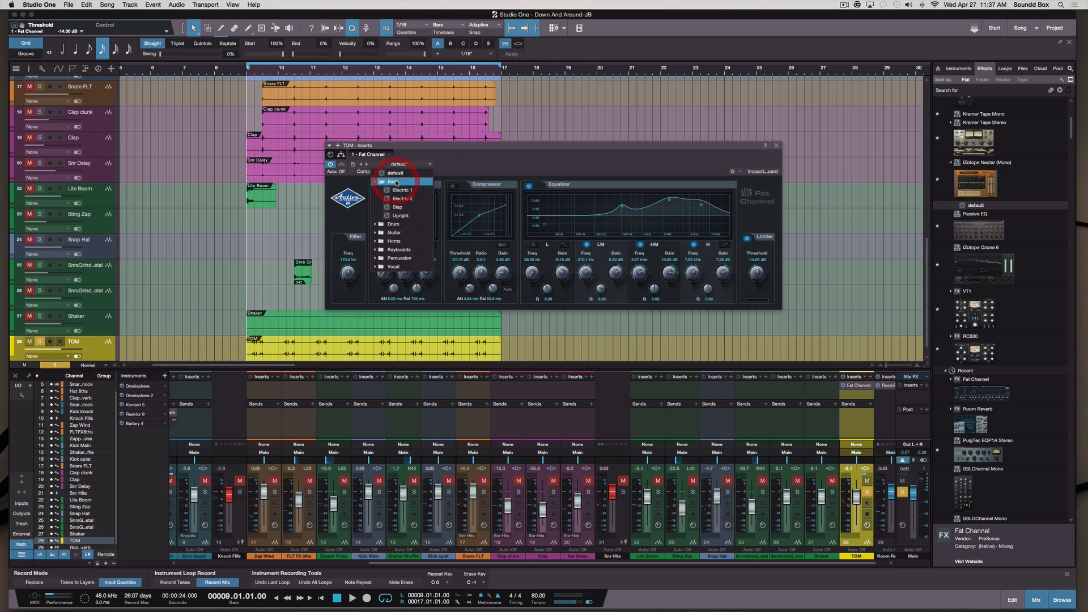
click(387, 225)
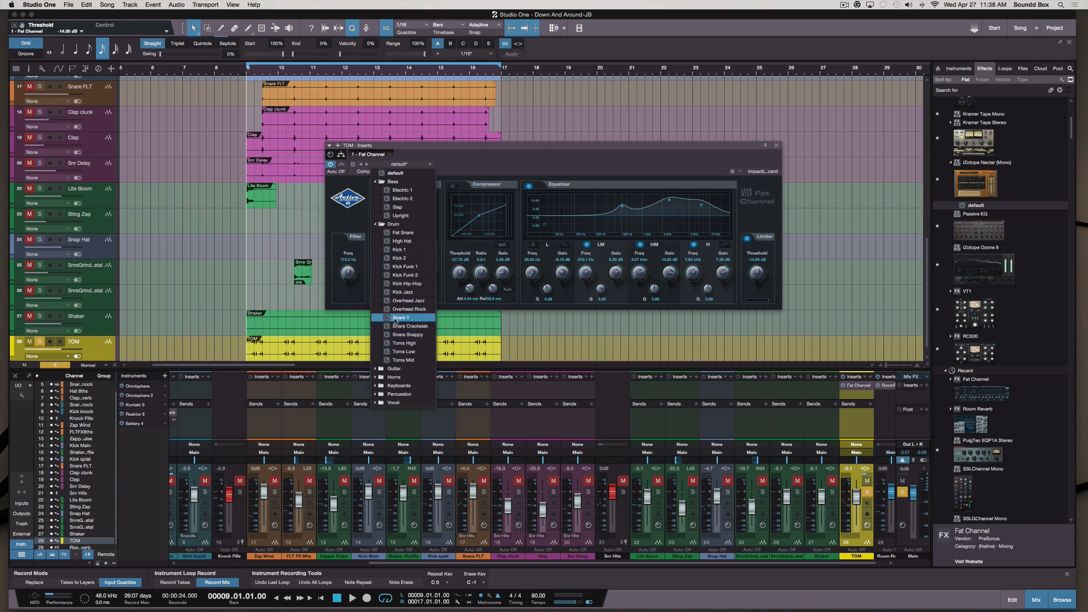
click(376, 368)
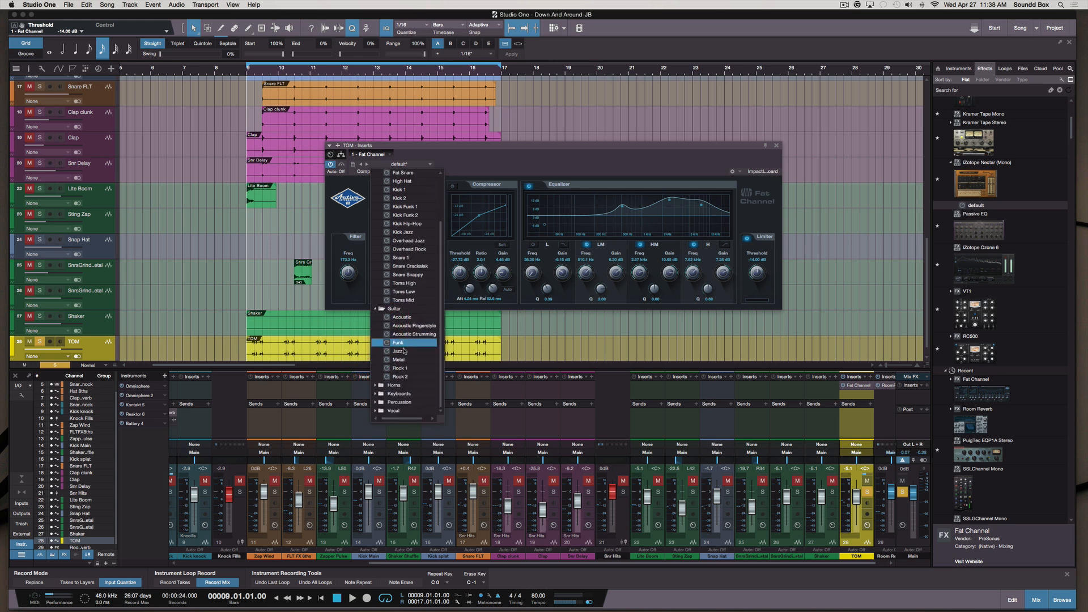
scroll(397, 355, down, 3)
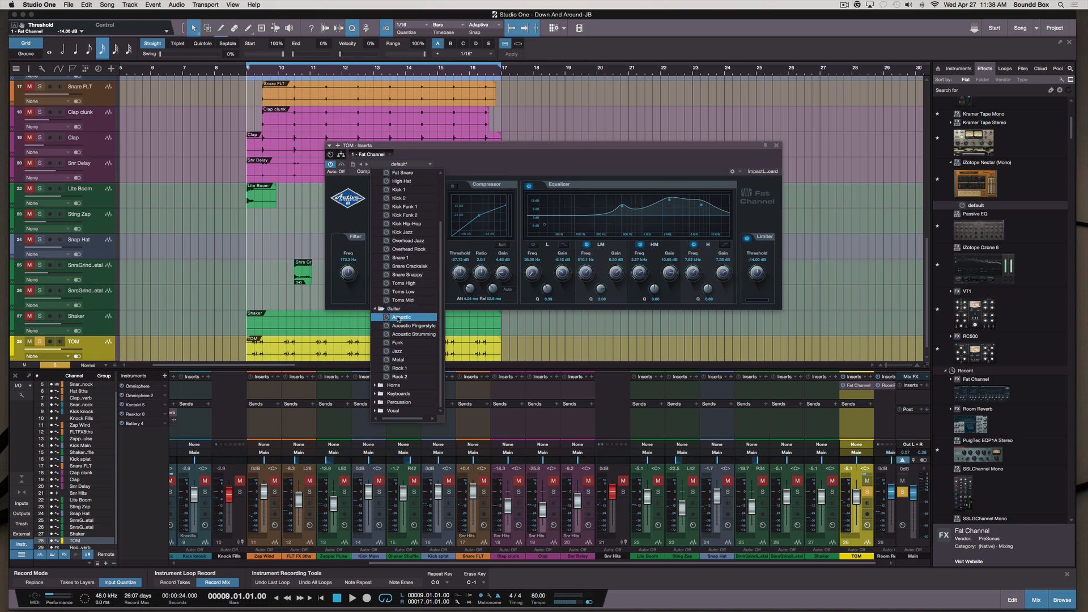
scroll(403, 275, up, 3)
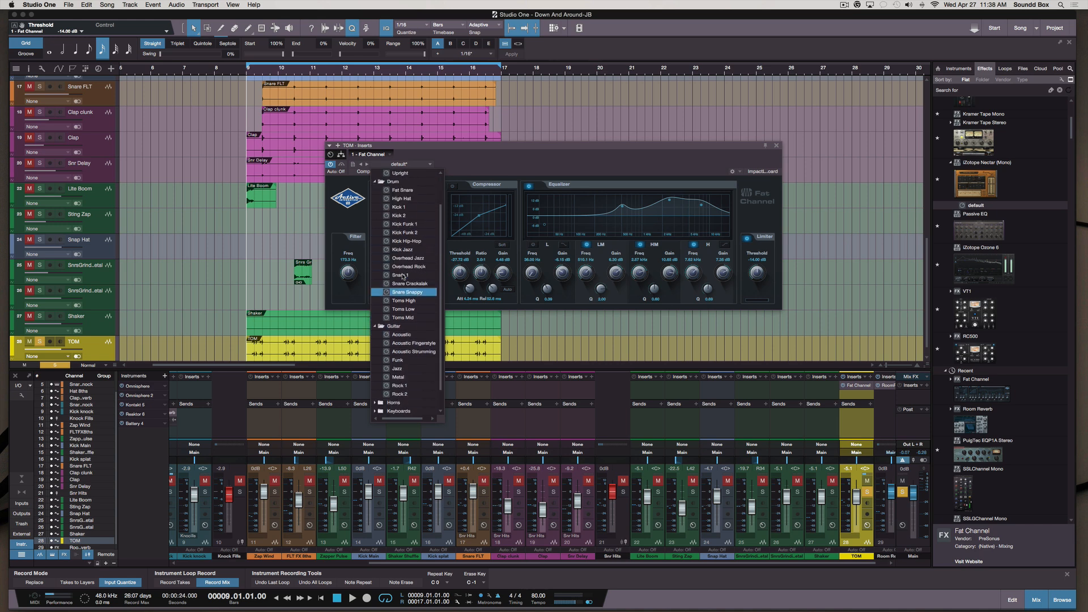
scroll(402, 294, down, 3)
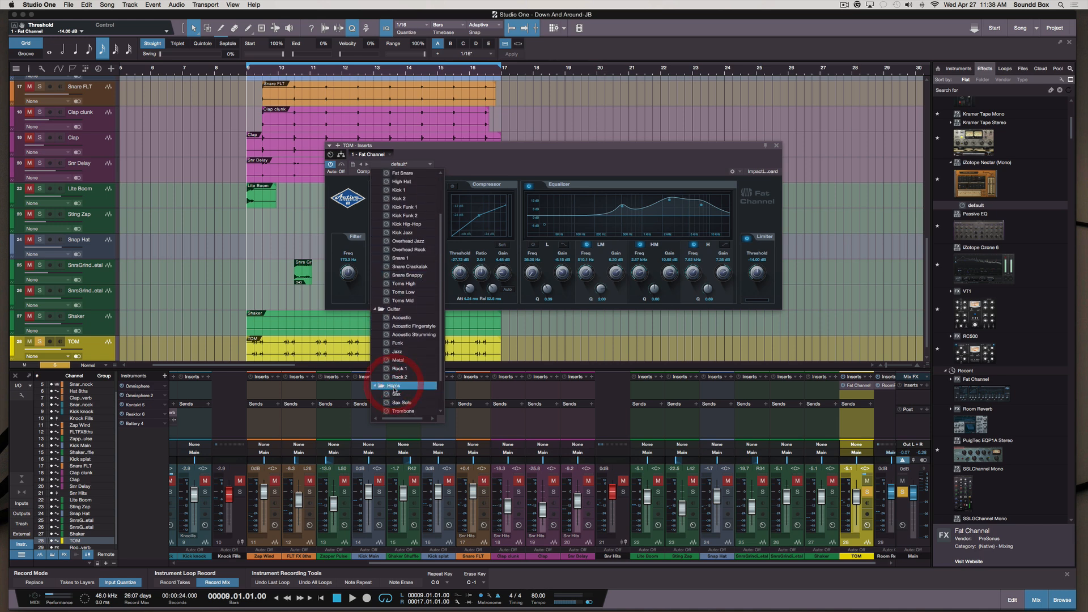
click(395, 386)
click(398, 411)
scroll(400, 389, down, 2)
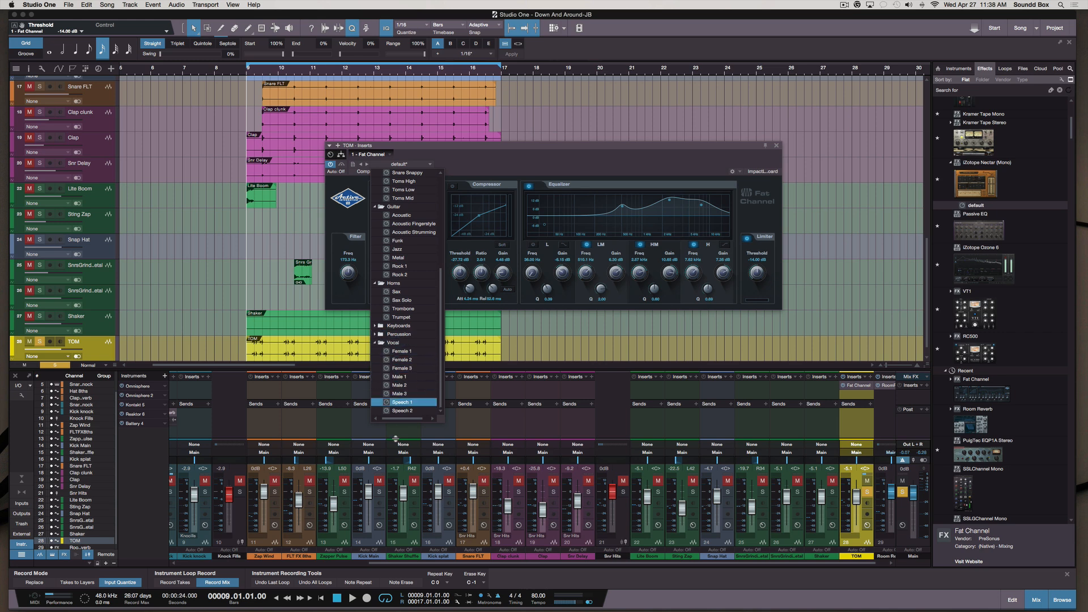
click(377, 334)
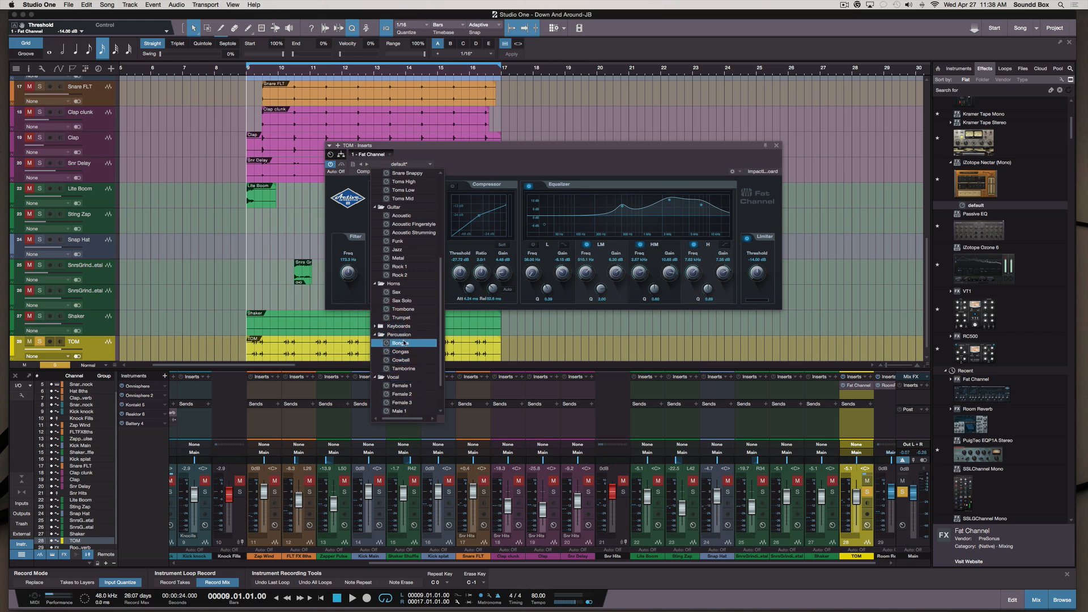
click(417, 173)
click(353, 164)
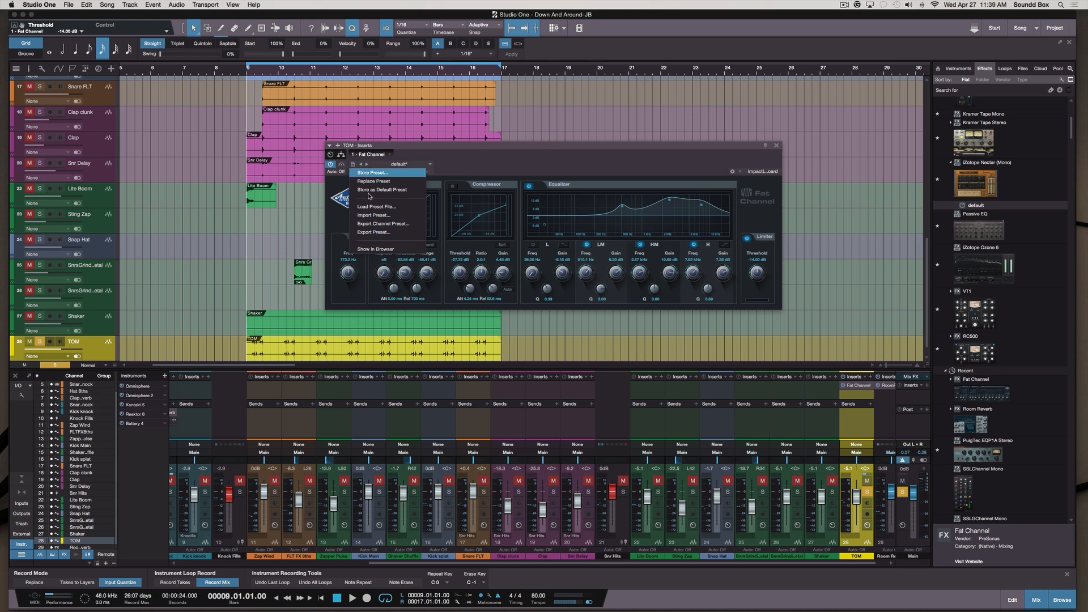
click(494, 172)
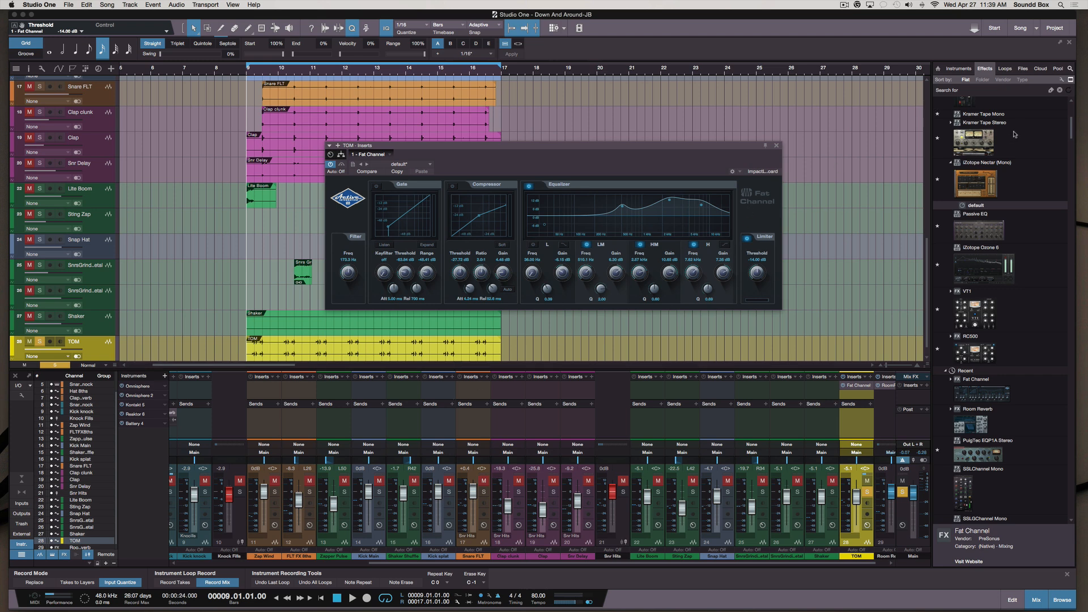
- Examine the favorite effects in the browser, including the presets of Pro EQ and Compressor
click(1045, 158)
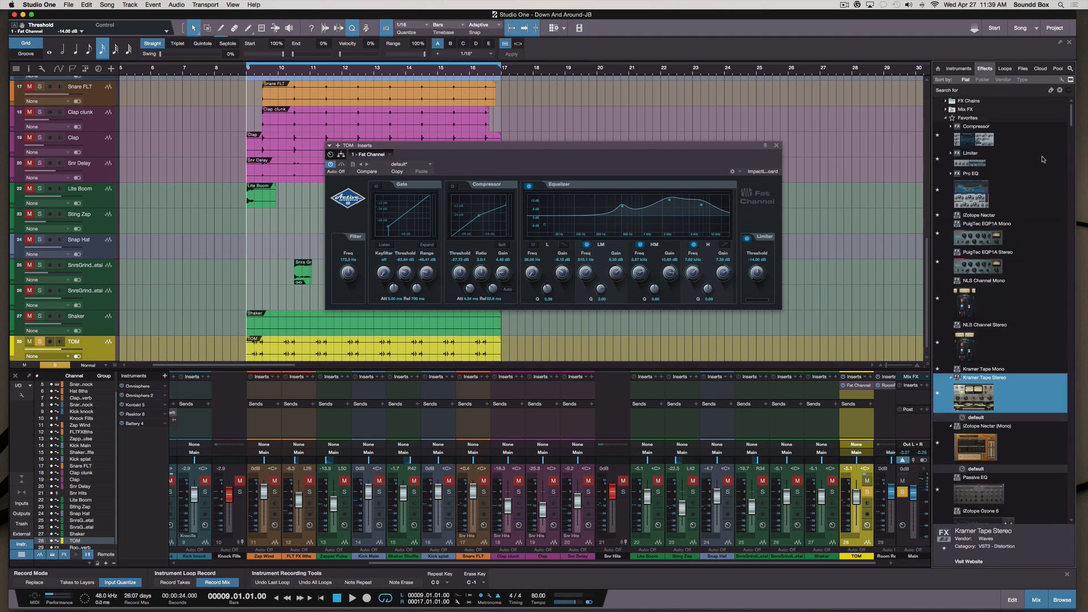
scroll(839, 187, up, 1)
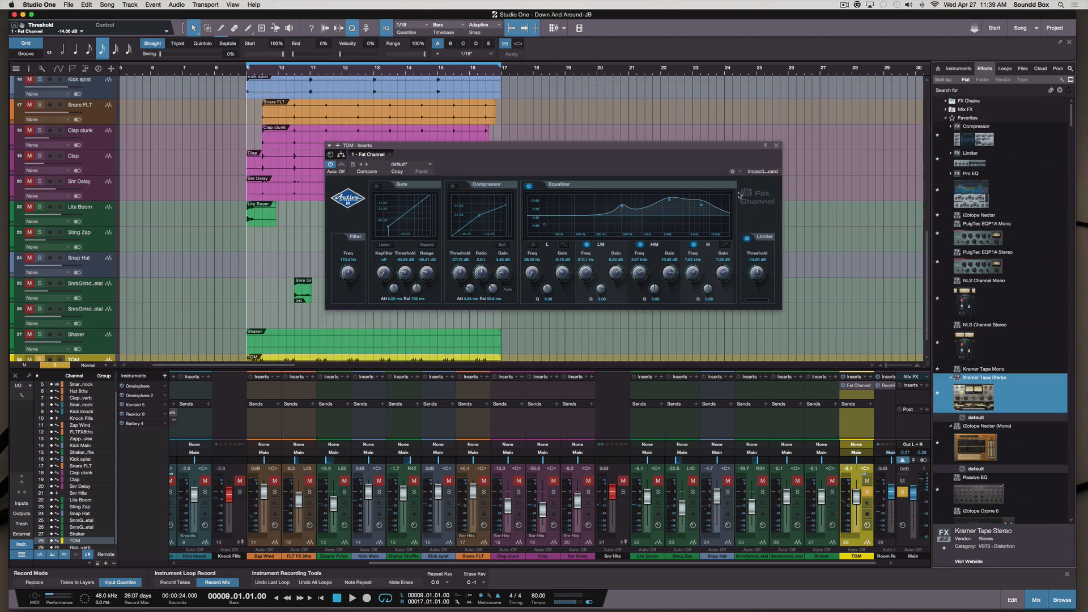
click(966, 194)
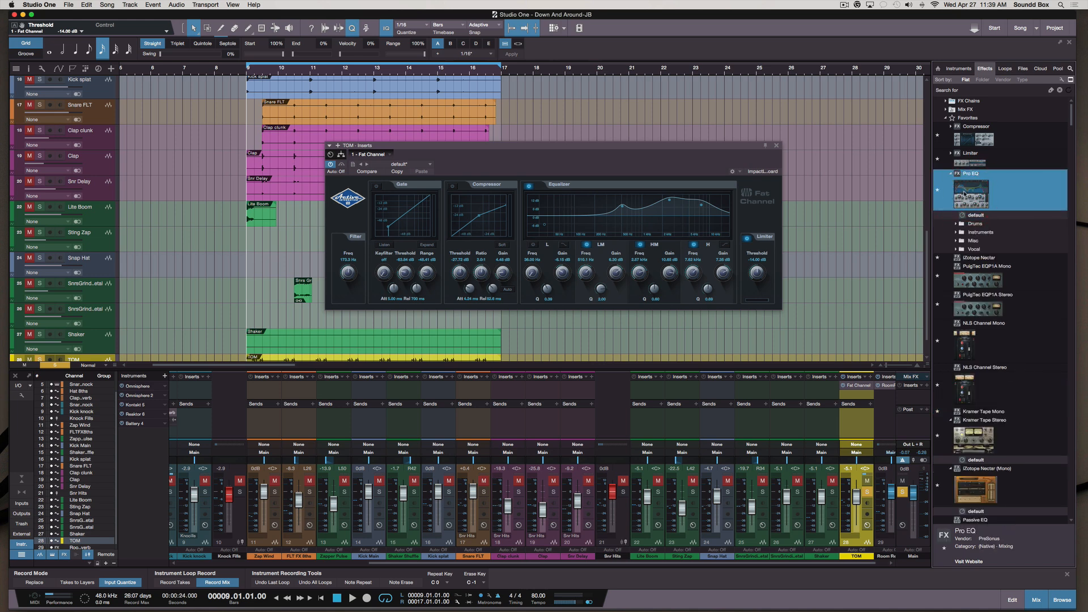
click(985, 142)
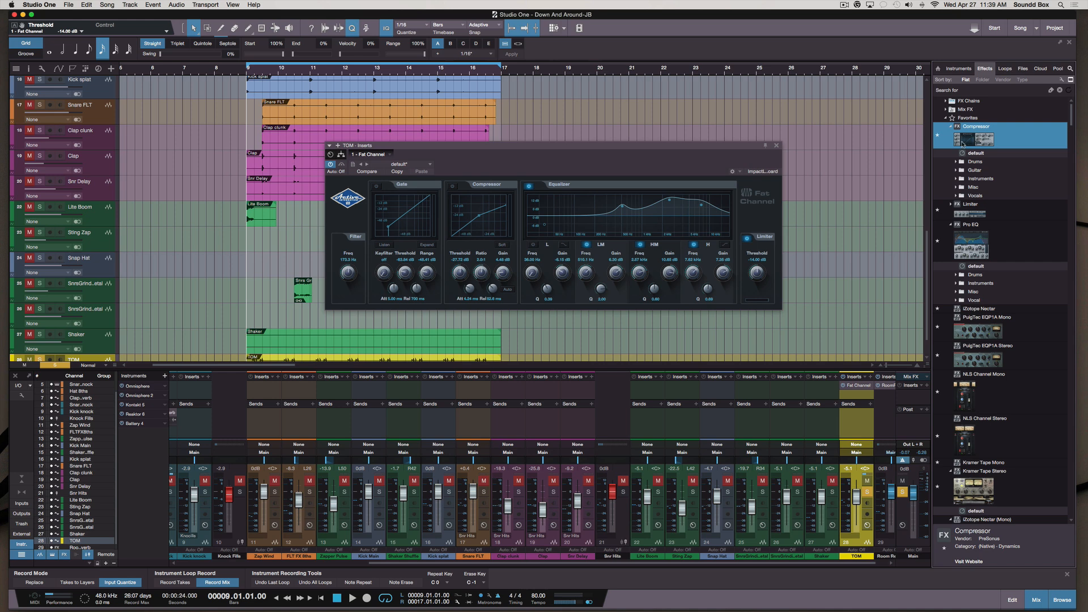
double_click(971, 251)
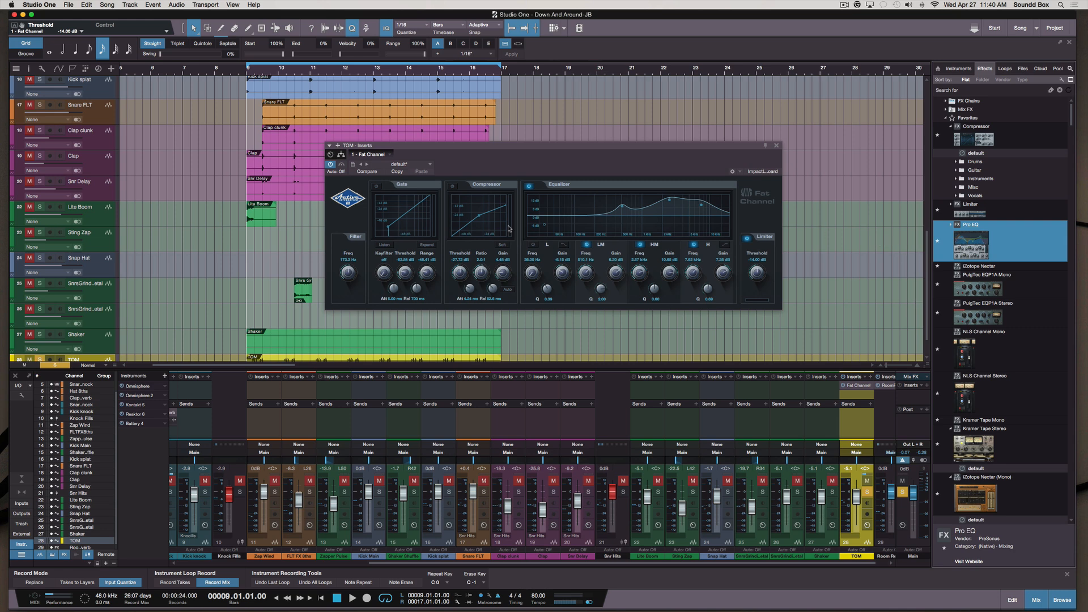
drag(468, 151, 501, 128)
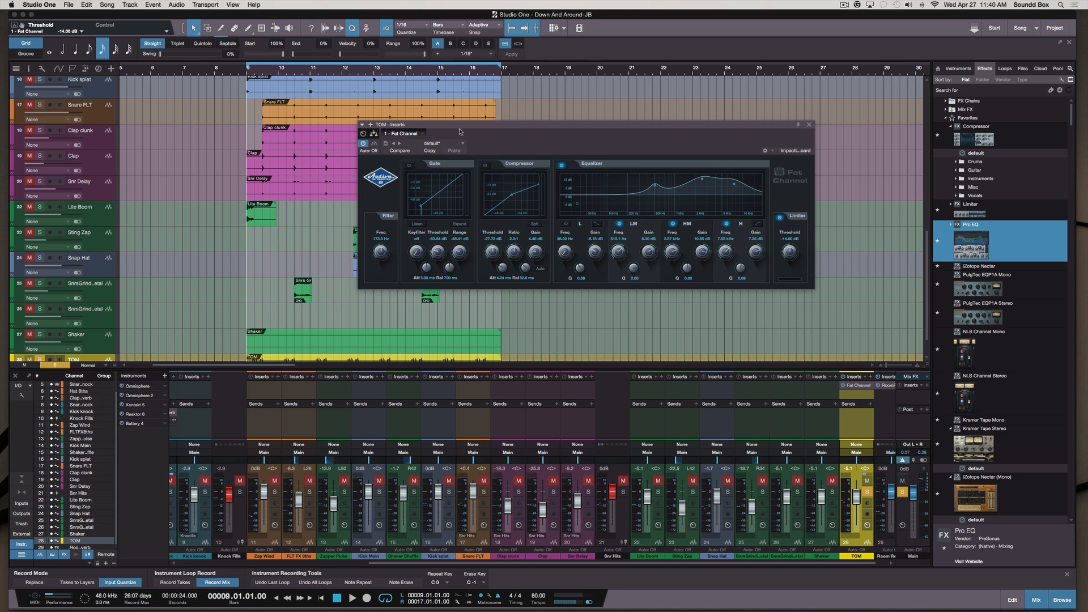
drag(461, 125, 486, 157)
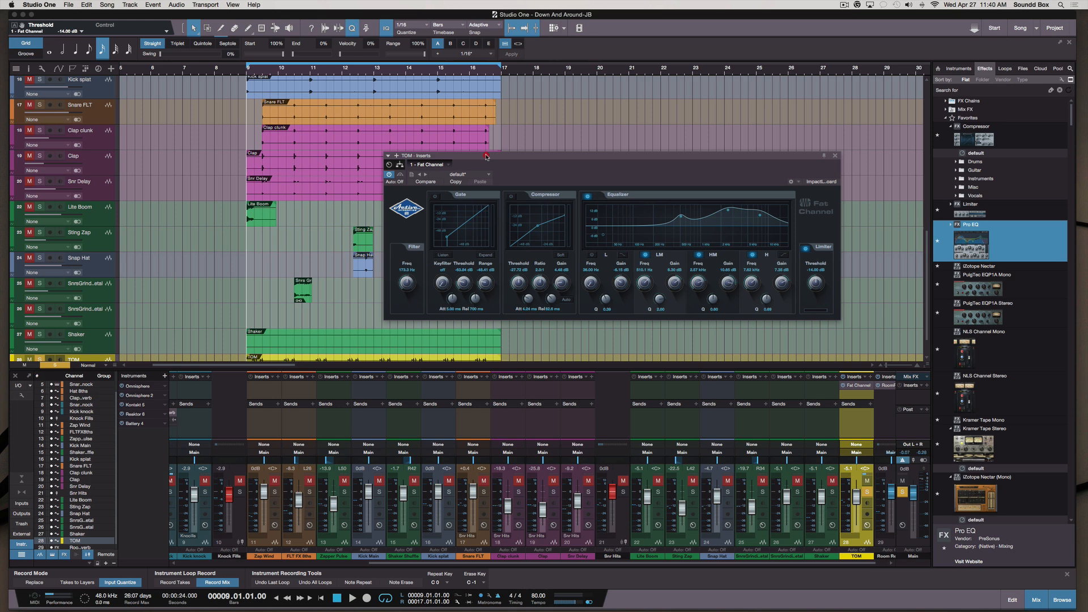